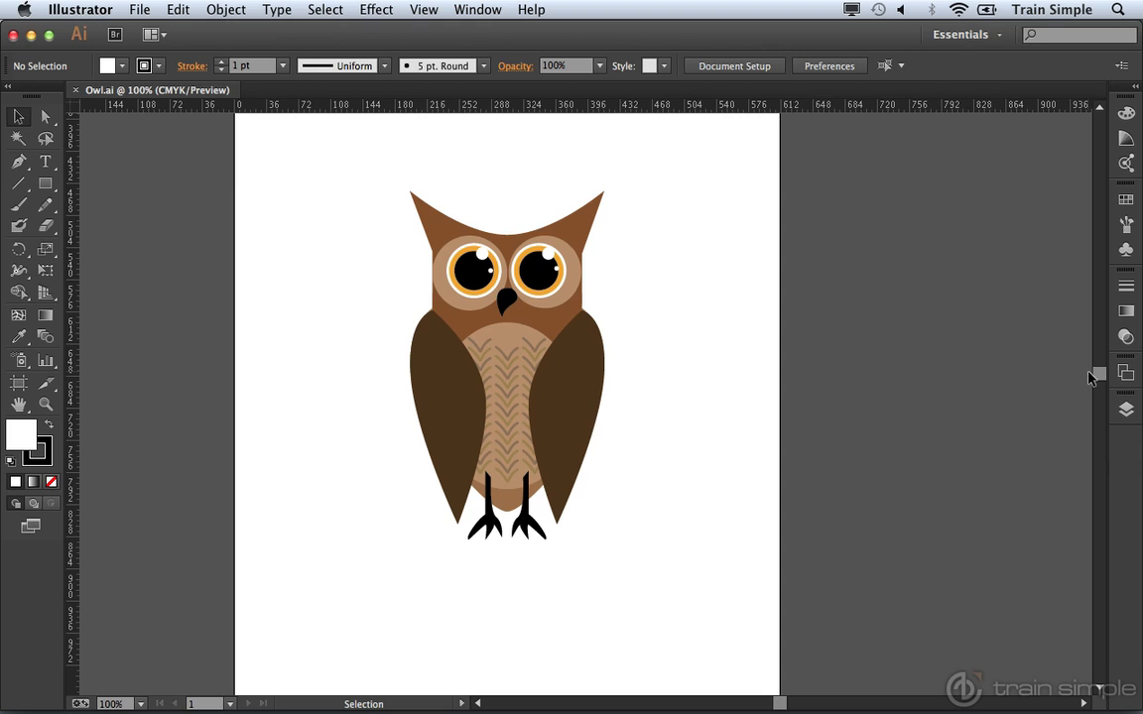
Step: Create a new portrait Letter document, 612 × 792 pt
{"action": "left_click_drag", "start_coordinate": [1100, 377], "coordinate": [1105, 406]}
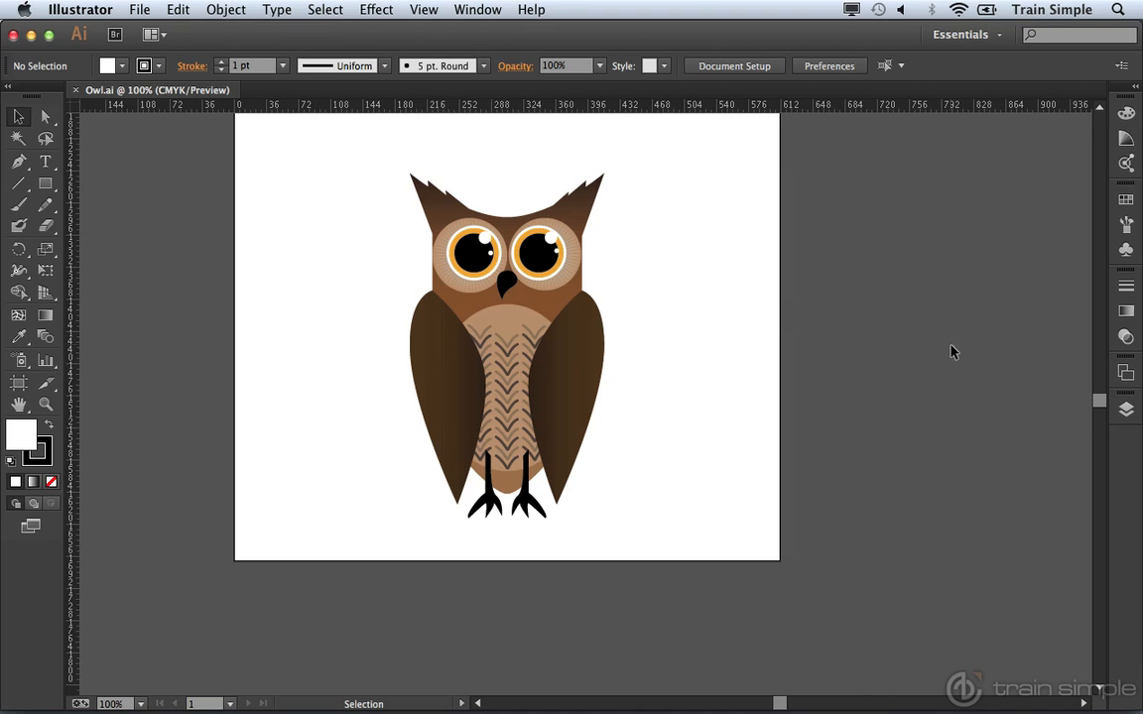
{"action": "left_click_drag", "start_coordinate": [1097, 405], "coordinate": [1096, 377]}
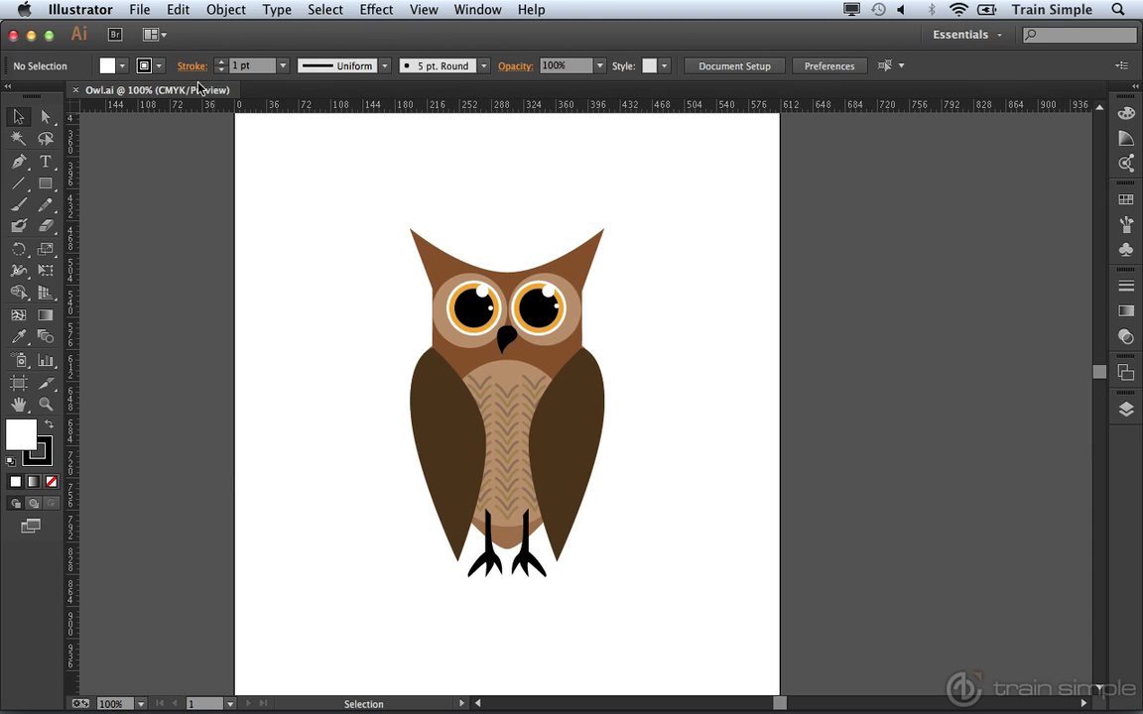
{"action": "left_click", "coordinate": [137, 9]}
{"action": "left_click", "coordinate": [147, 33]}
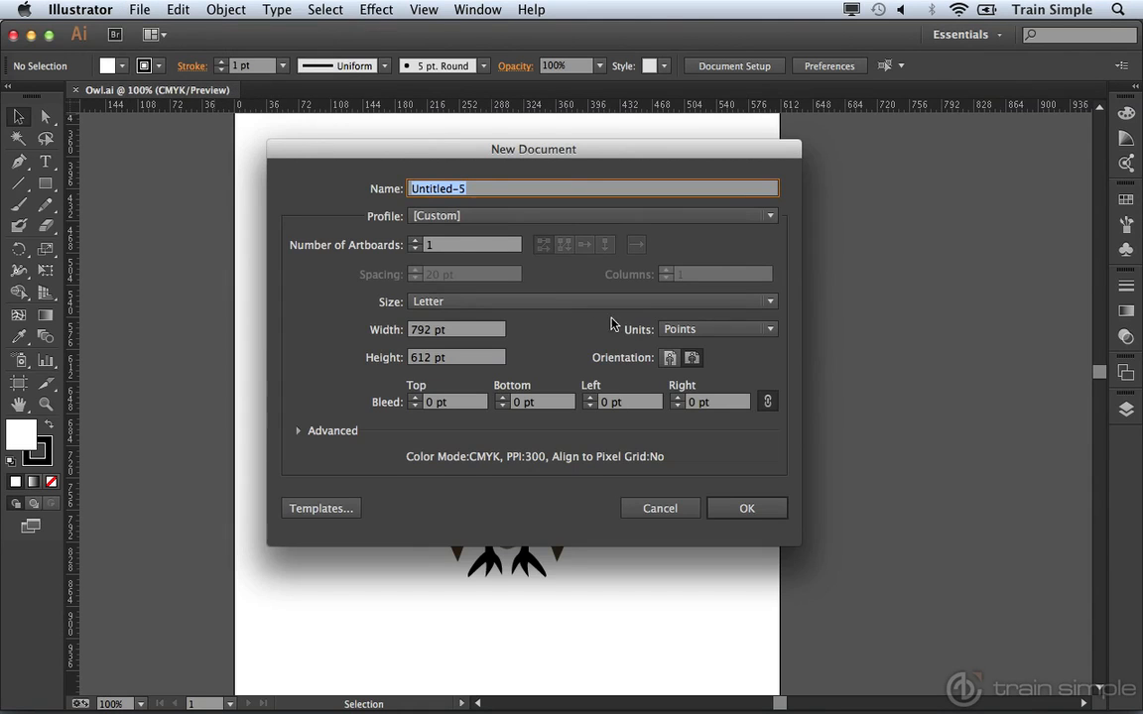
{"action": "left_click", "coordinate": [671, 359]}
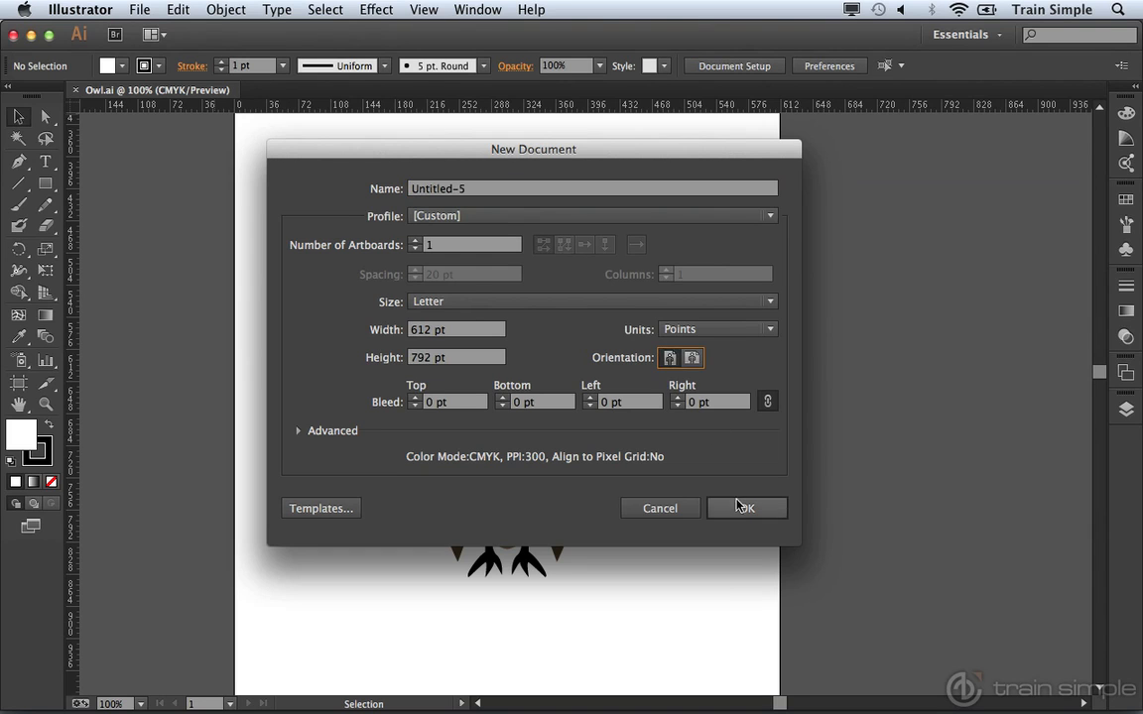
{"action": "left_click", "coordinate": [742, 507]}
{"action": "key", "text": "space"}
{"action": "left_click_drag", "start_coordinate": [722, 493], "coordinate": [685, 493]}
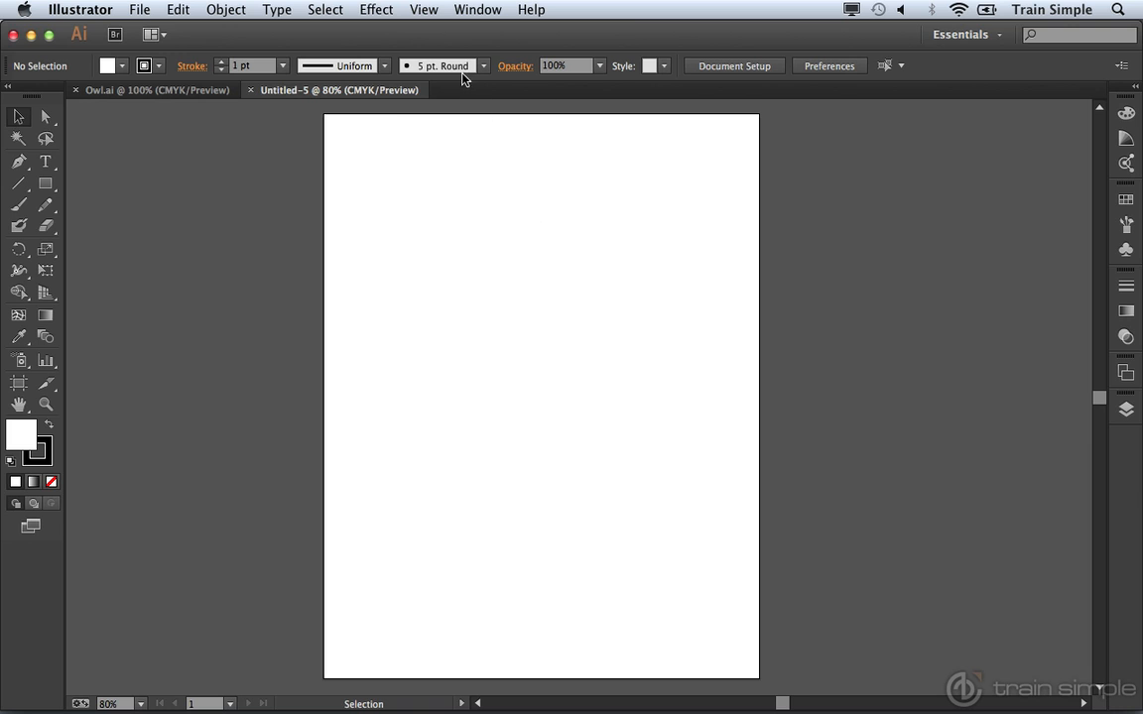
Step: Show the grid and change Guides & Grid gridline spacing from 72 pt to 16 pt
{"action": "left_click", "coordinate": [426, 10]}
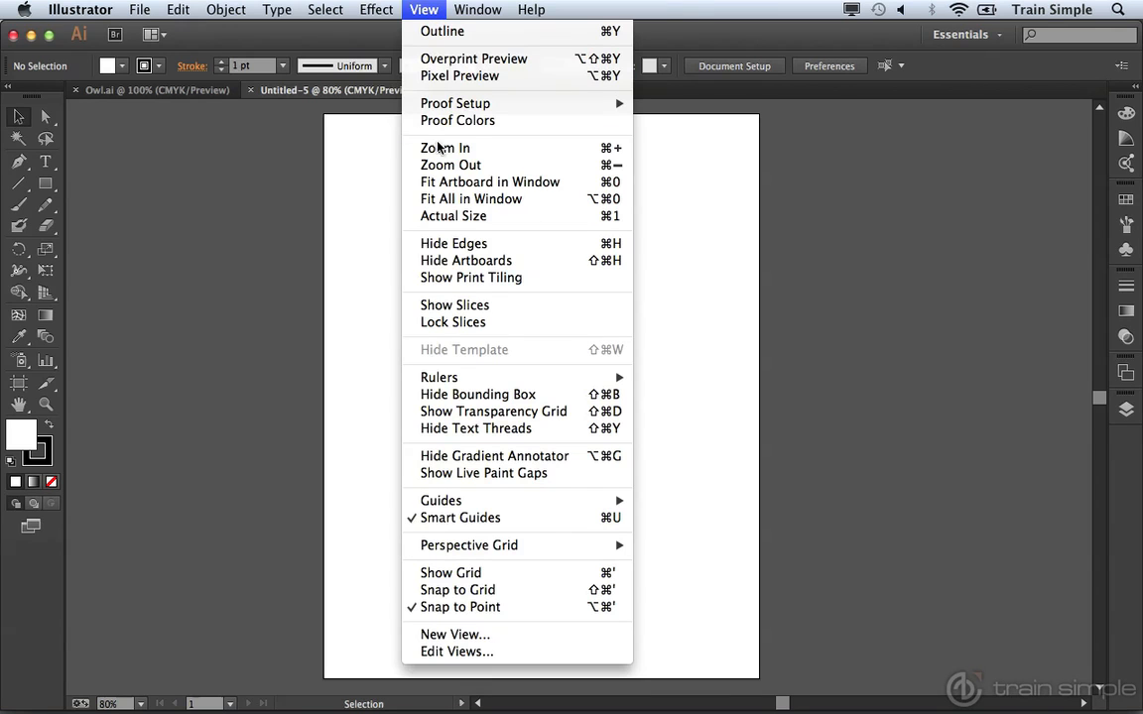
{"action": "left_click", "coordinate": [474, 573]}
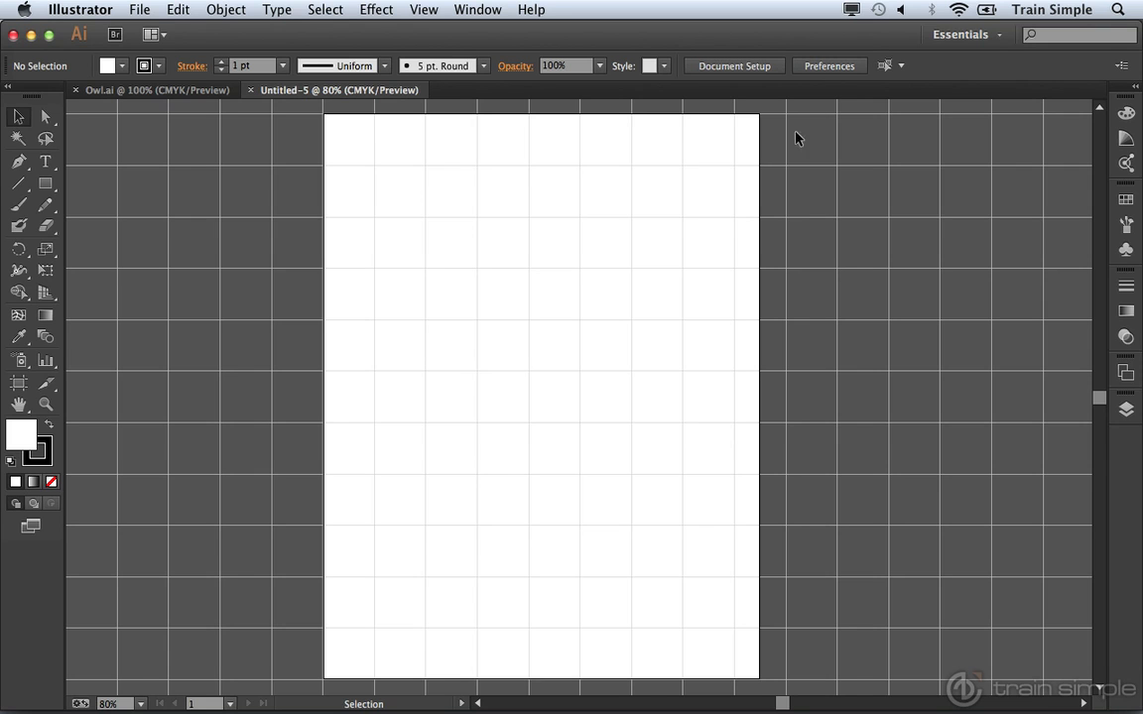
{"action": "left_click", "coordinate": [830, 66]}
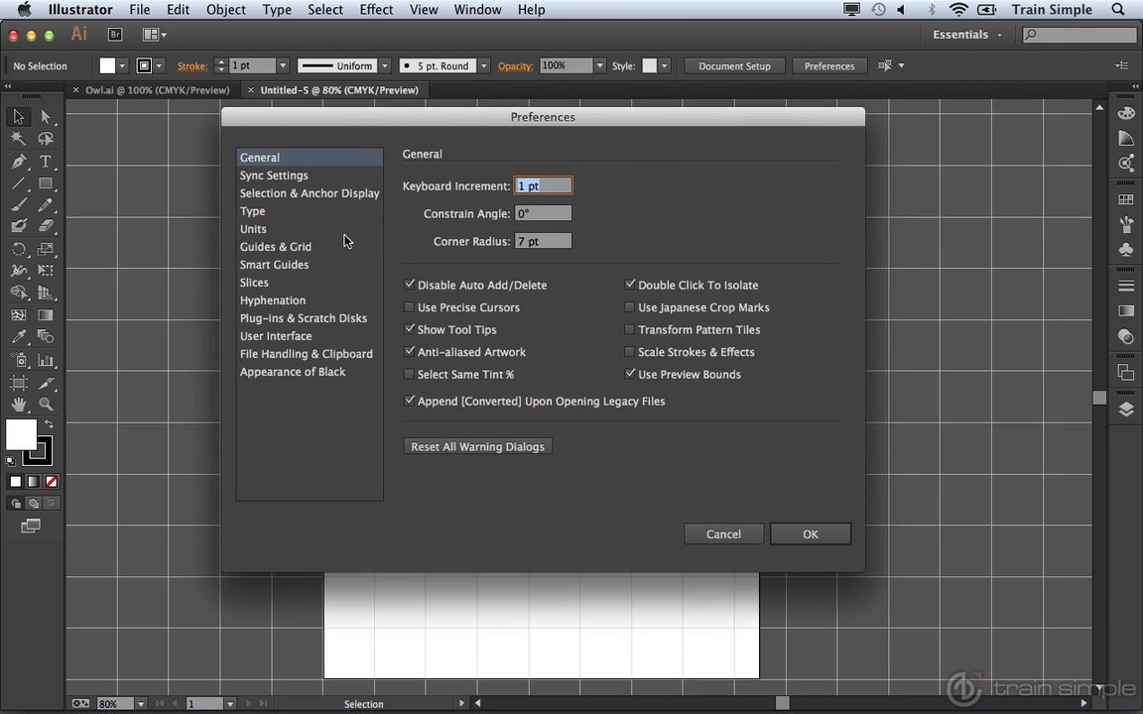
{"action": "left_click", "coordinate": [302, 248]}
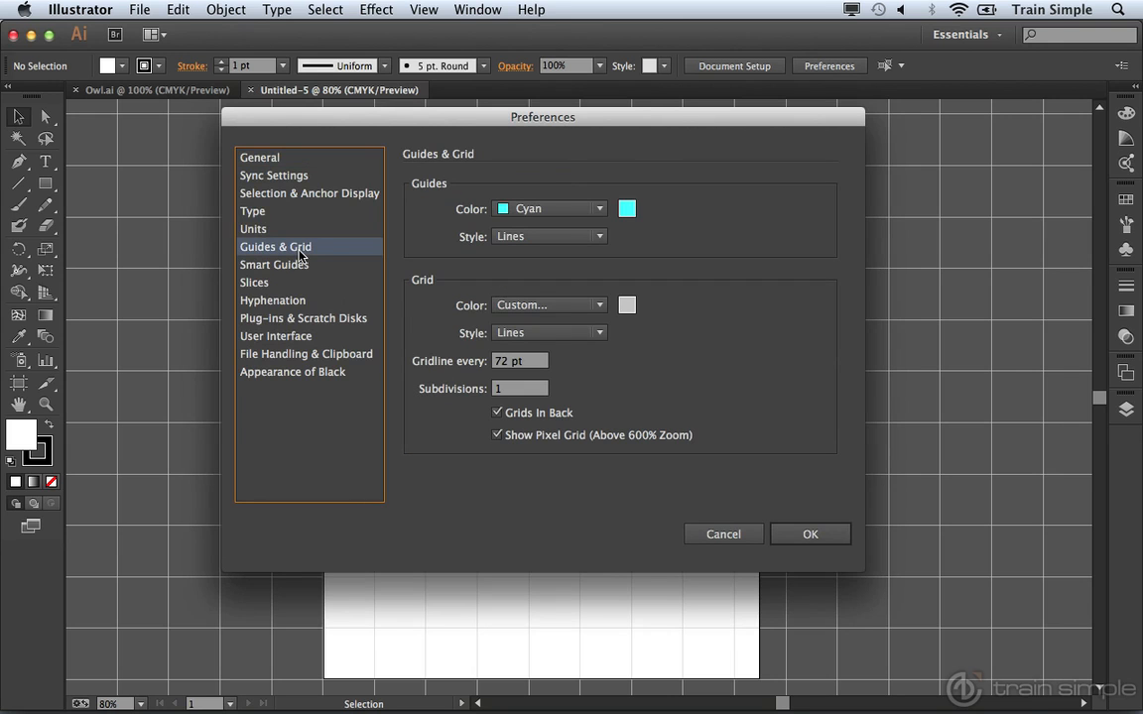
{"action": "left_click", "coordinate": [498, 361]}
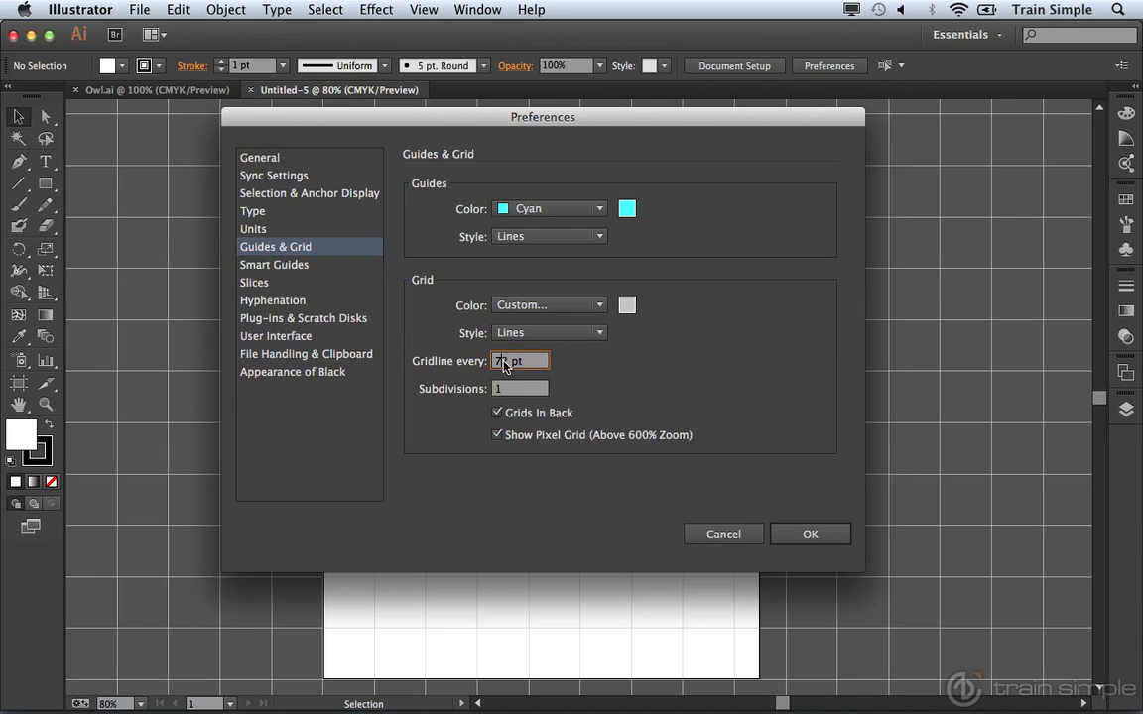
{"action": "double_click", "coordinate": [498, 361]}
{"action": "type", "text": "16"}
{"action": "left_click", "coordinate": [789, 532]}
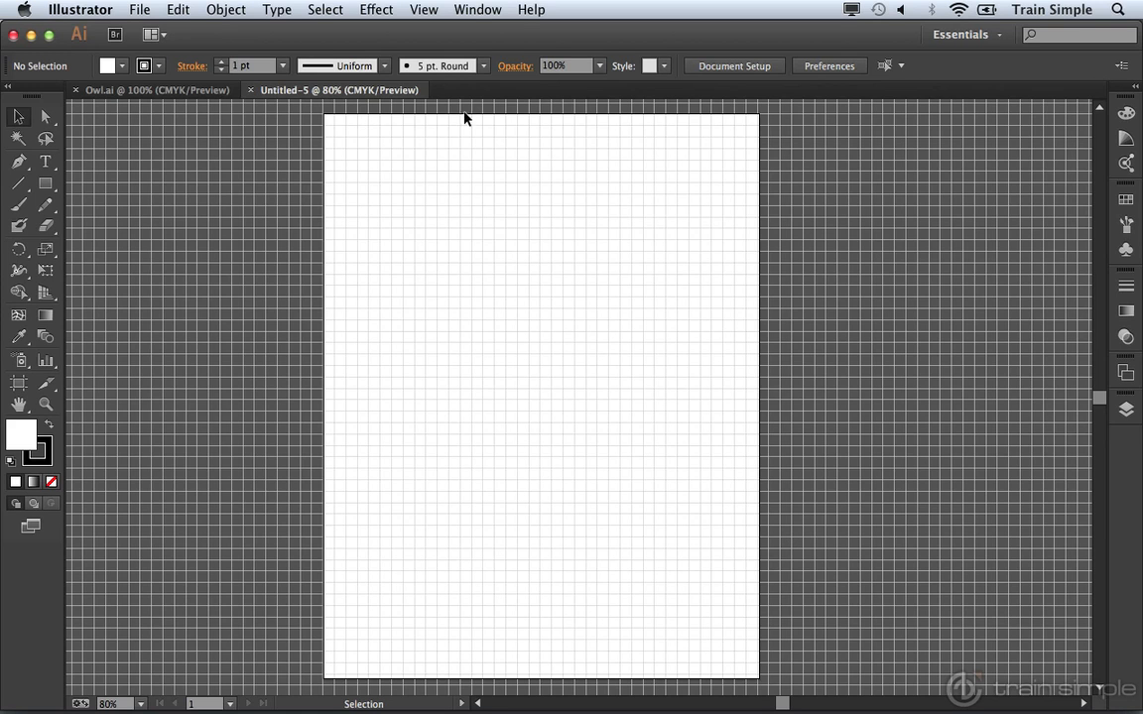
Step: Show rulers on Untitled-5, then bring the Owl.ai document to the front
{"action": "left_click", "coordinate": [424, 10]}
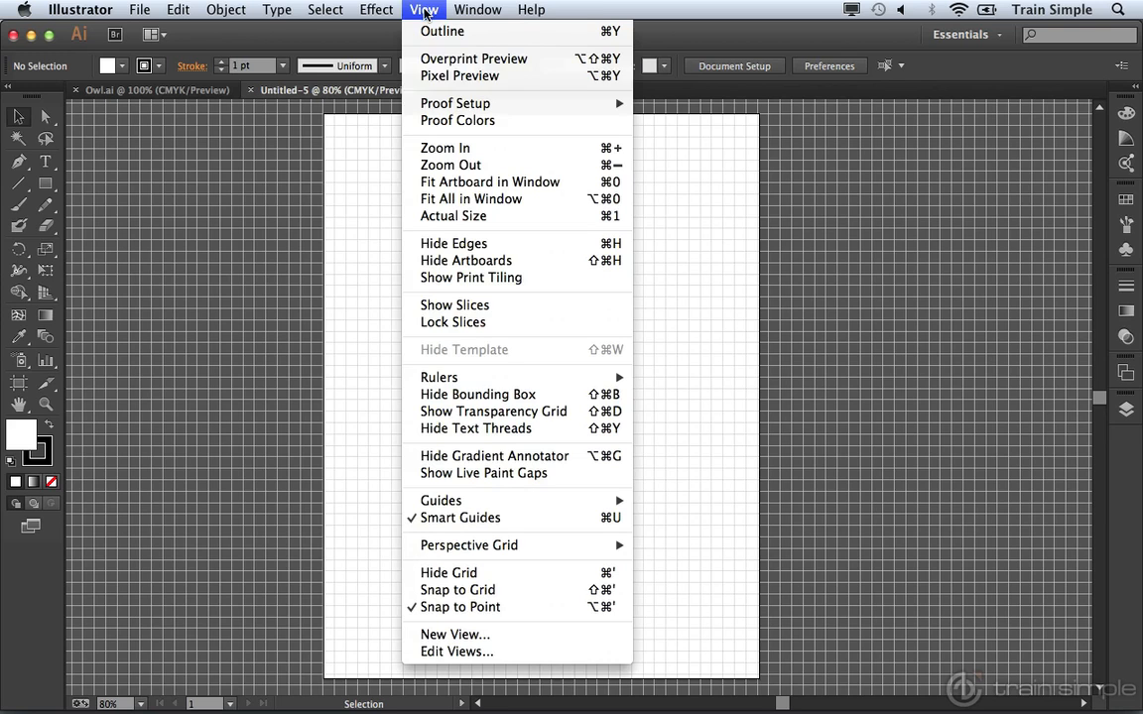
{"action": "mouse_move", "coordinate": [453, 382]}
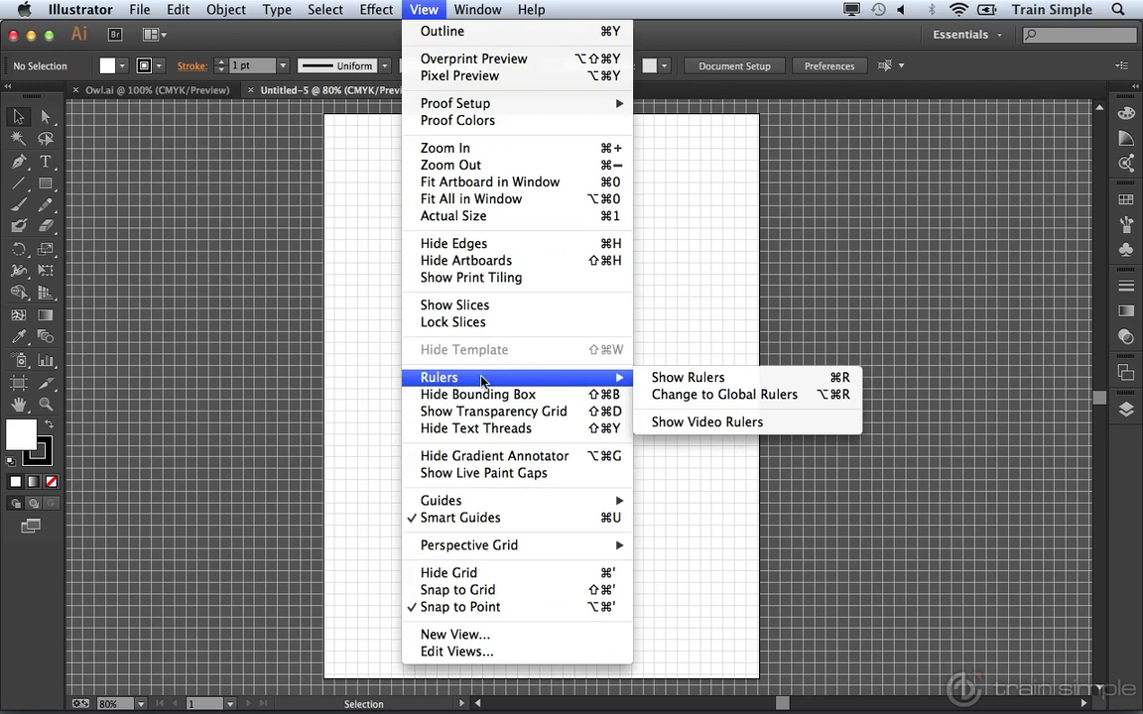
{"action": "left_click", "coordinate": [660, 378]}
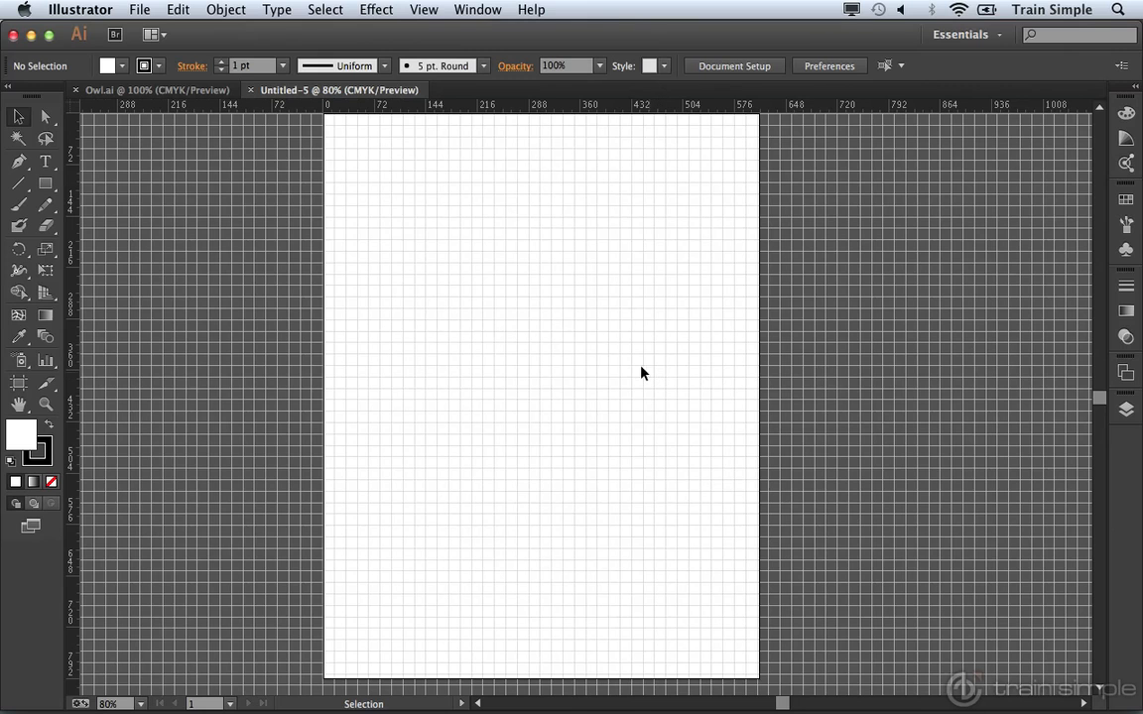
{"action": "left_click", "coordinate": [177, 90]}
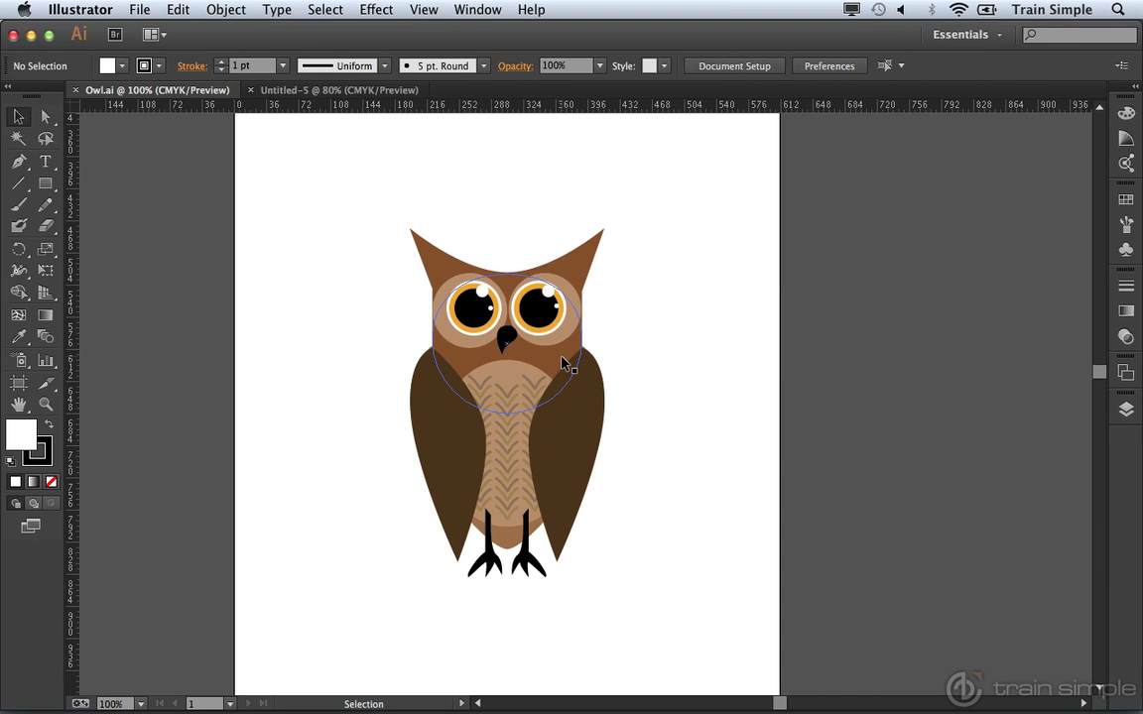
Step: Back in Untitled-5, pick the Ellipse tool with a brown fill and no stroke
{"action": "left_click", "coordinate": [370, 91]}
{"action": "left_click", "coordinate": [47, 184]}
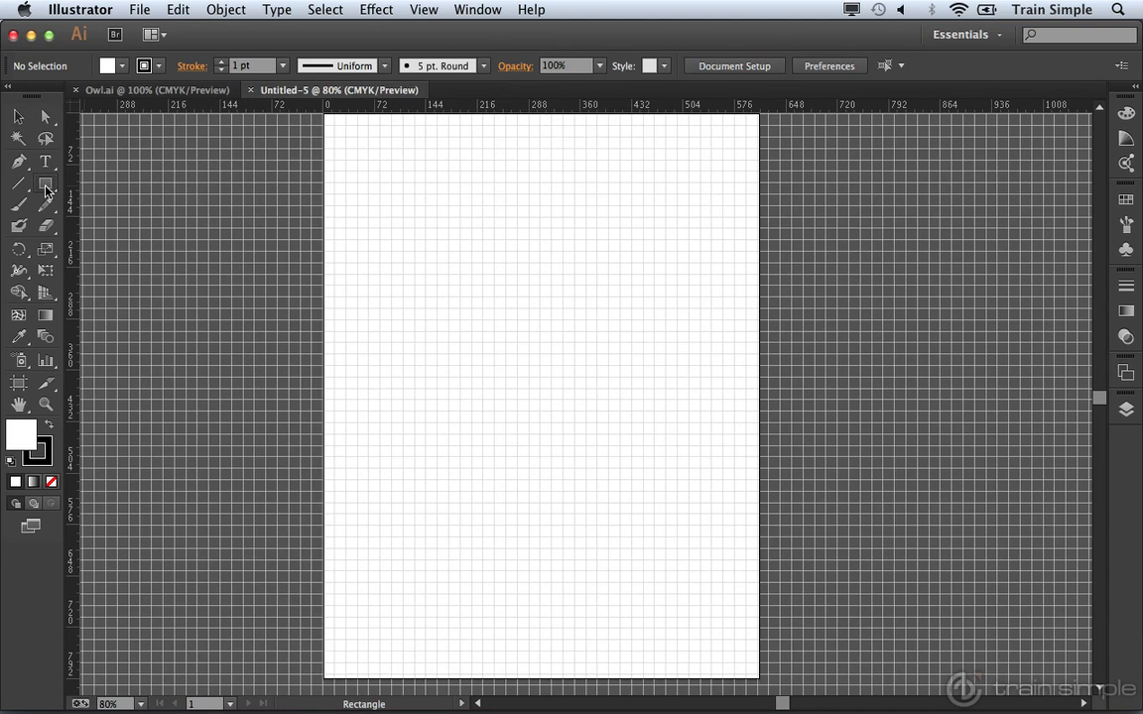
{"action": "left_click", "coordinate": [87, 225]}
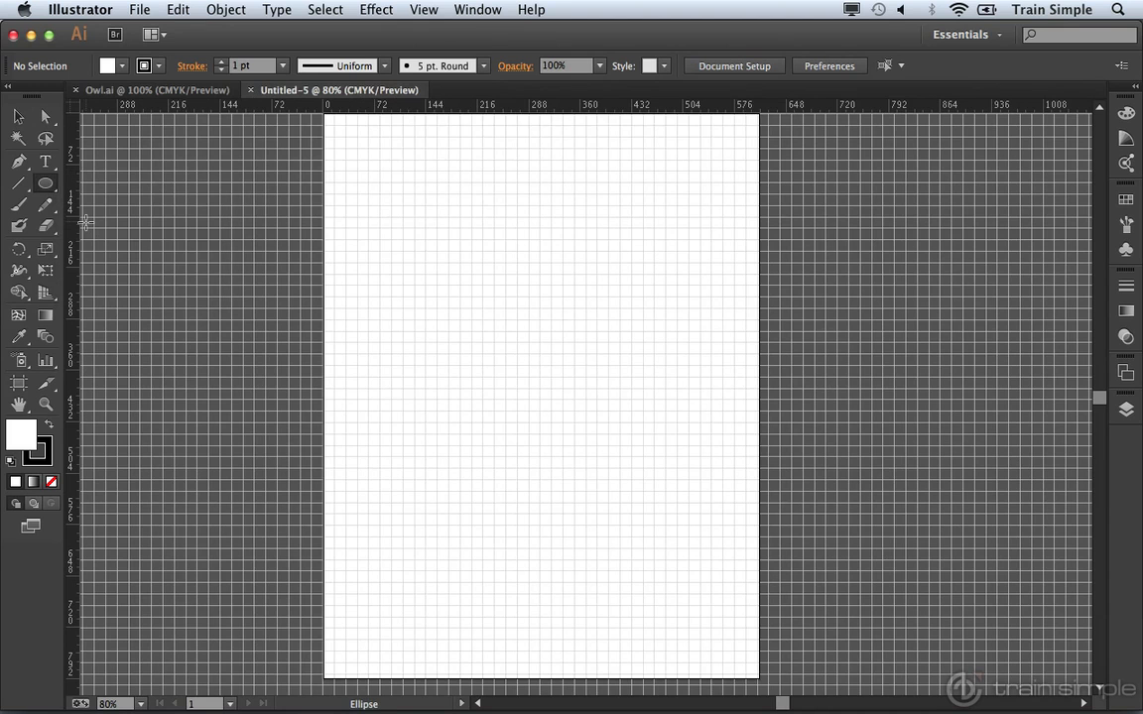
{"action": "left_click", "coordinate": [122, 68]}
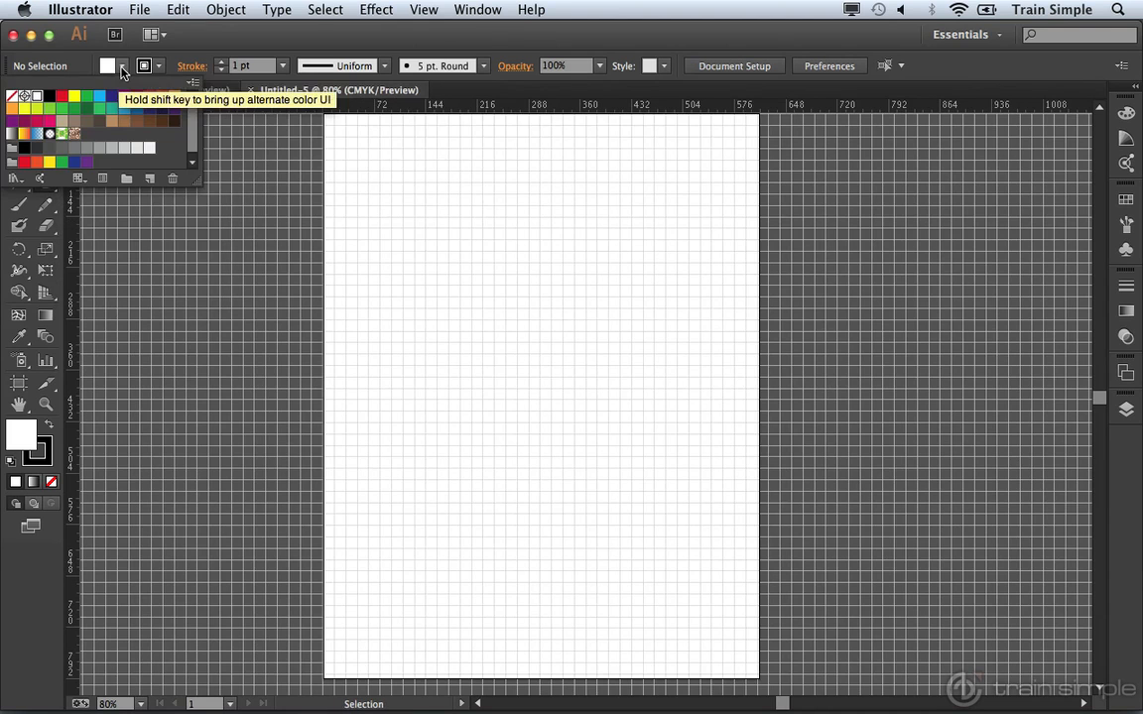
{"action": "left_click", "coordinate": [123, 120]}
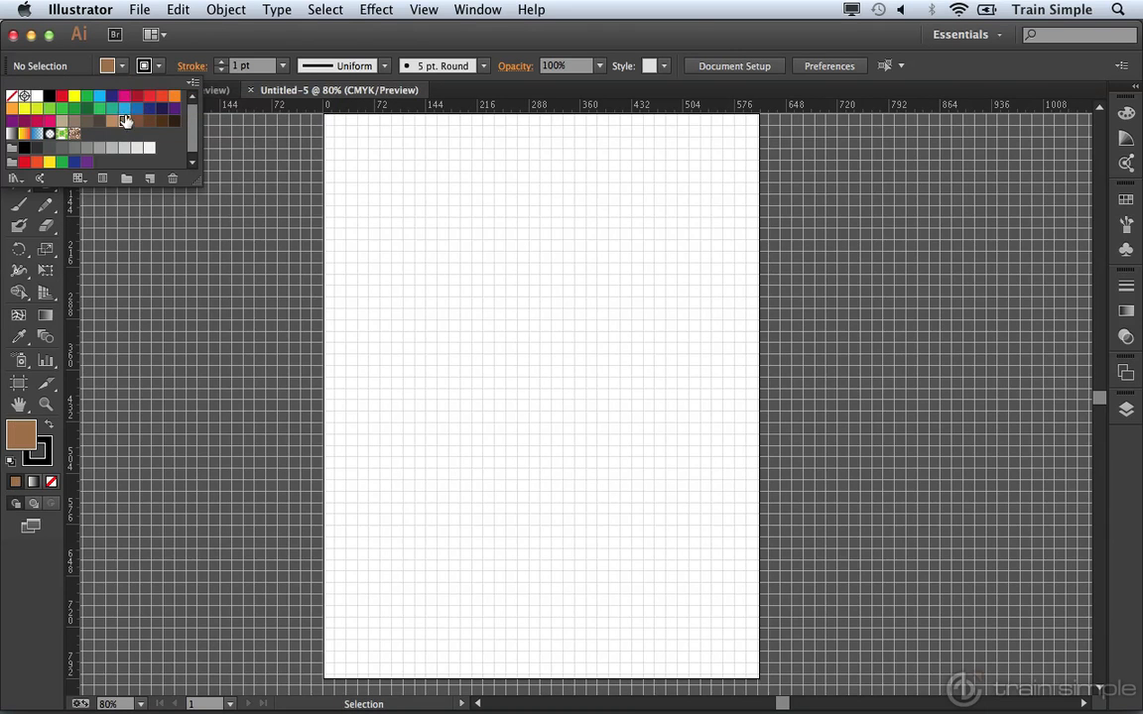
{"action": "left_click", "coordinate": [159, 66]}
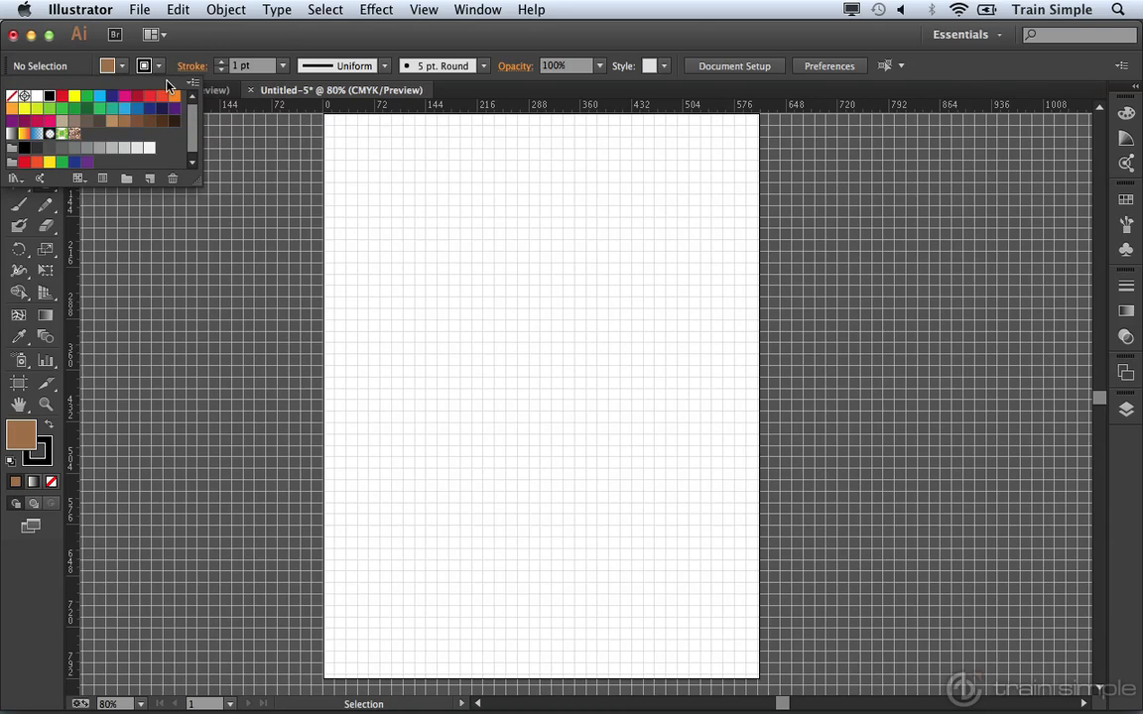
{"action": "left_click", "coordinate": [12, 96]}
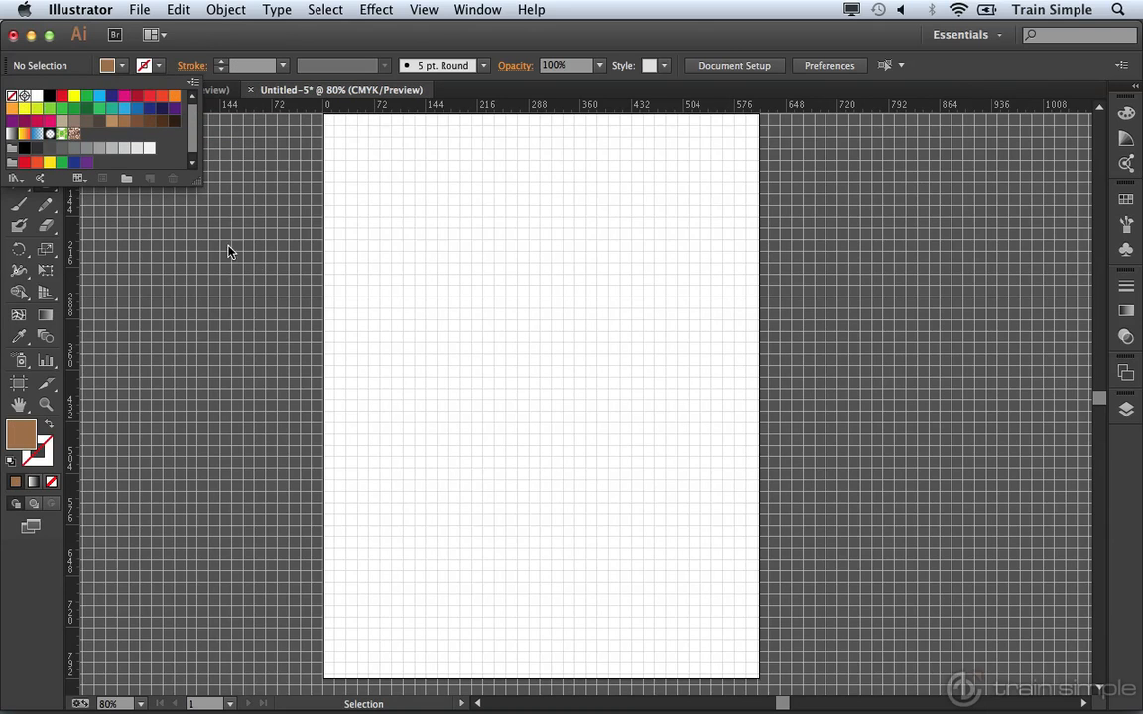
{"action": "key", "text": "Escape"}
Step: Open the Ellipse size dialog and cancel it without drawing a shape
{"action": "key", "text": "l"}
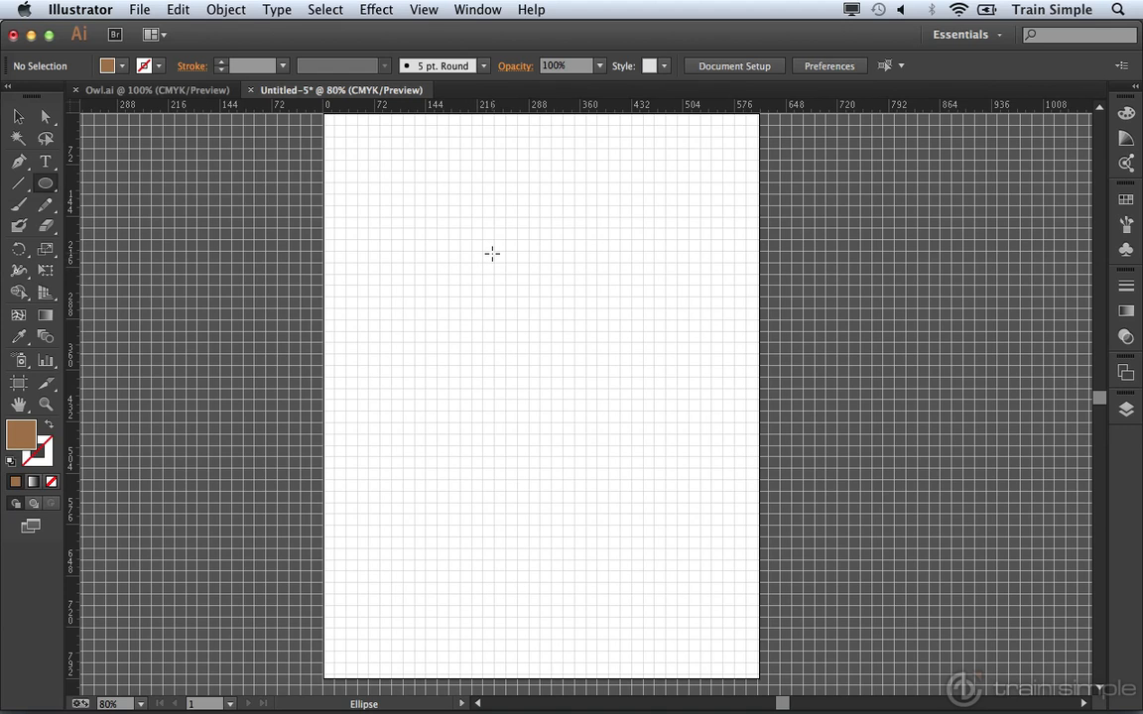
{"action": "left_click", "coordinate": [468, 232]}
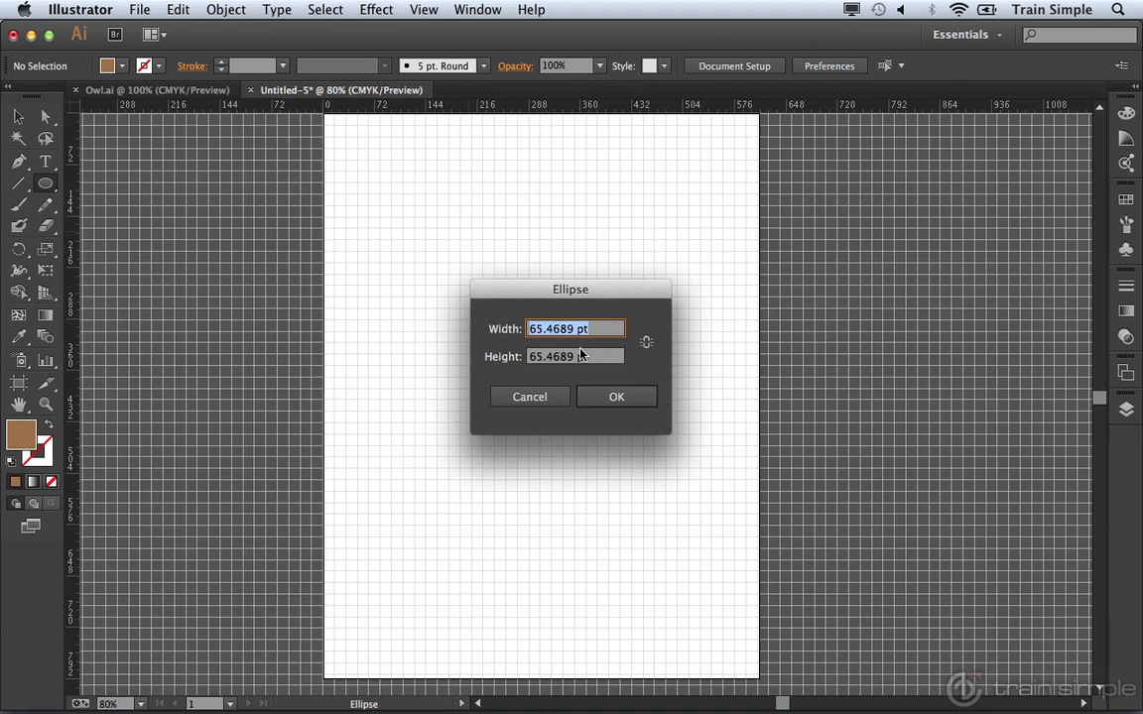
{"action": "left_click", "coordinate": [524, 399]}
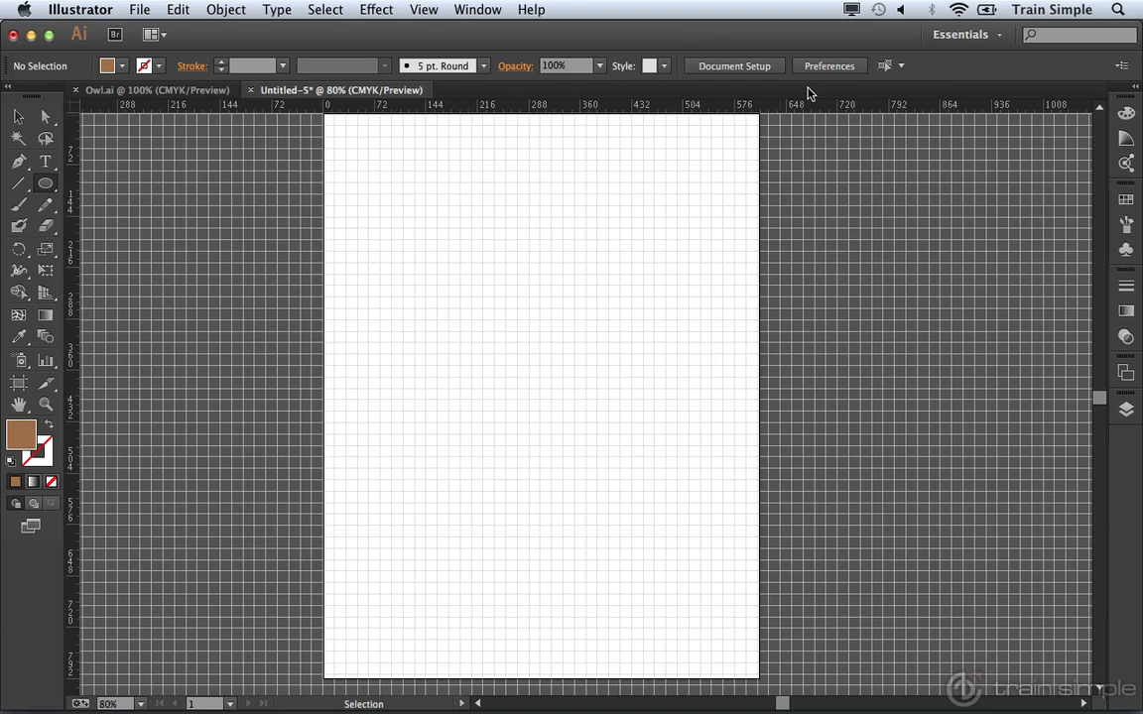
Step: Set General and Stroke units to Pixels in Preferences
{"action": "left_click", "coordinate": [831, 66]}
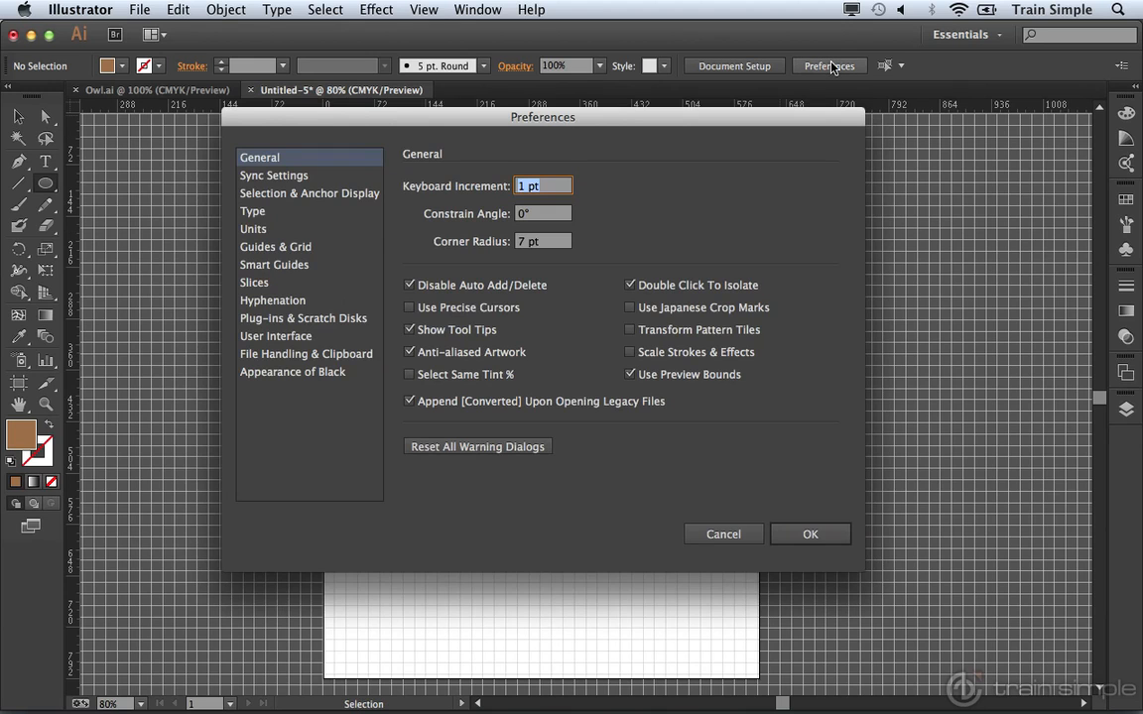
{"action": "left_click", "coordinate": [276, 234]}
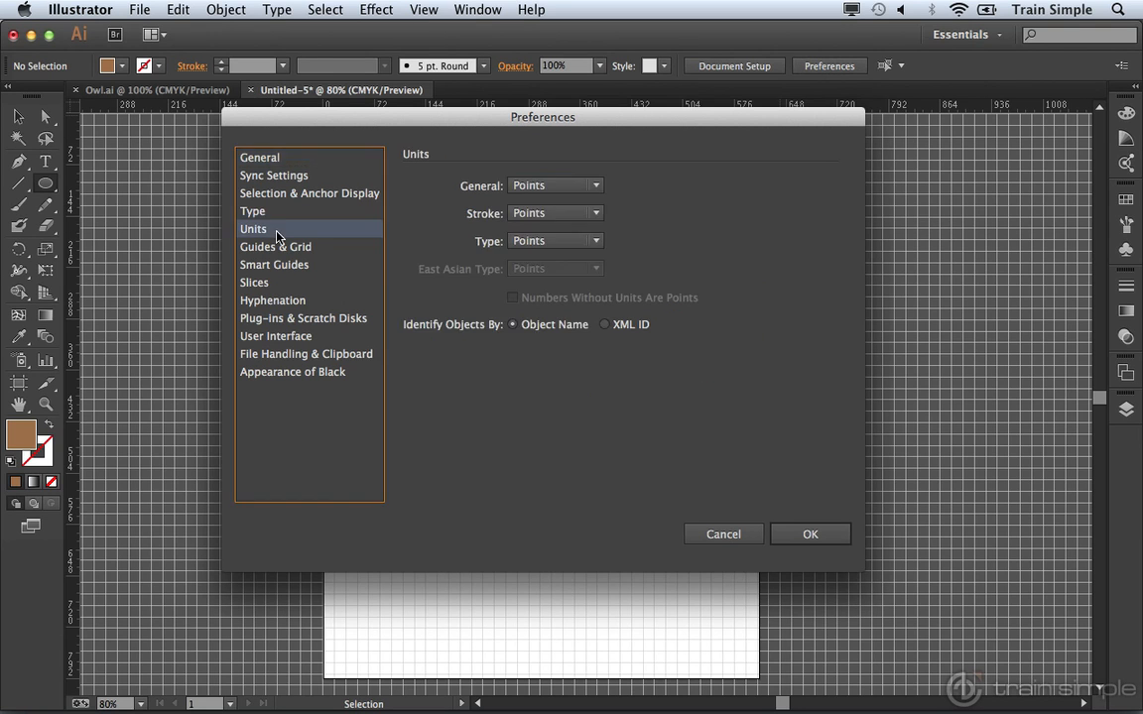
{"action": "left_click", "coordinate": [561, 187]}
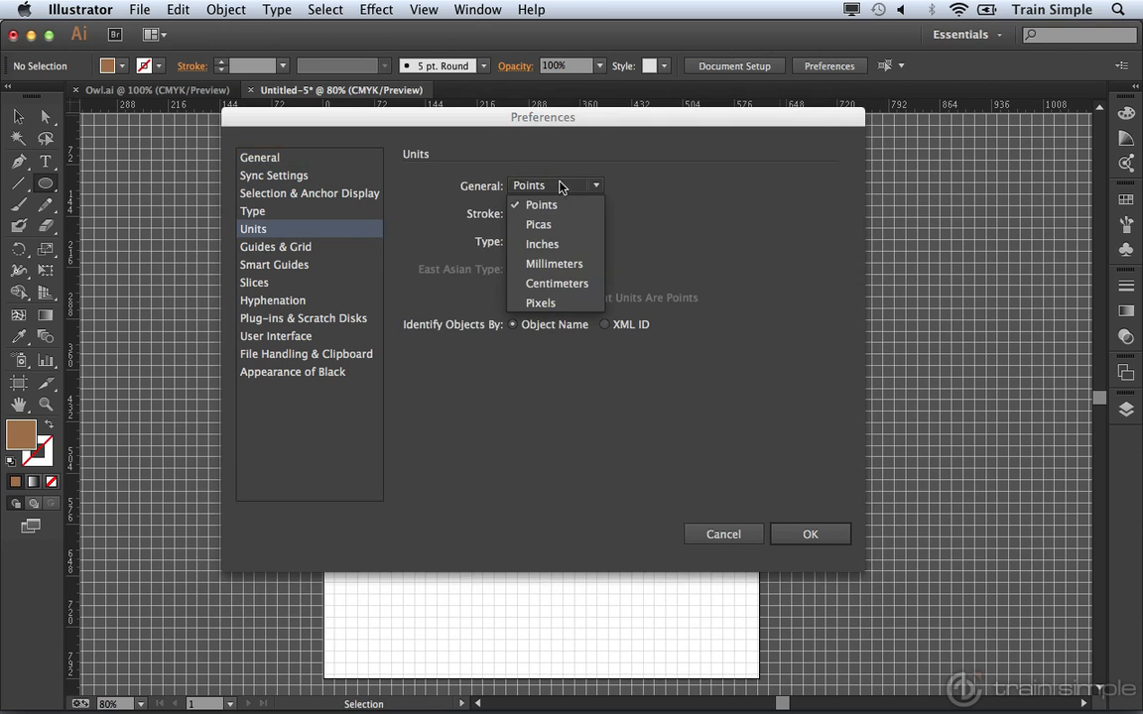
{"action": "left_click", "coordinate": [559, 303]}
{"action": "left_click", "coordinate": [557, 214]}
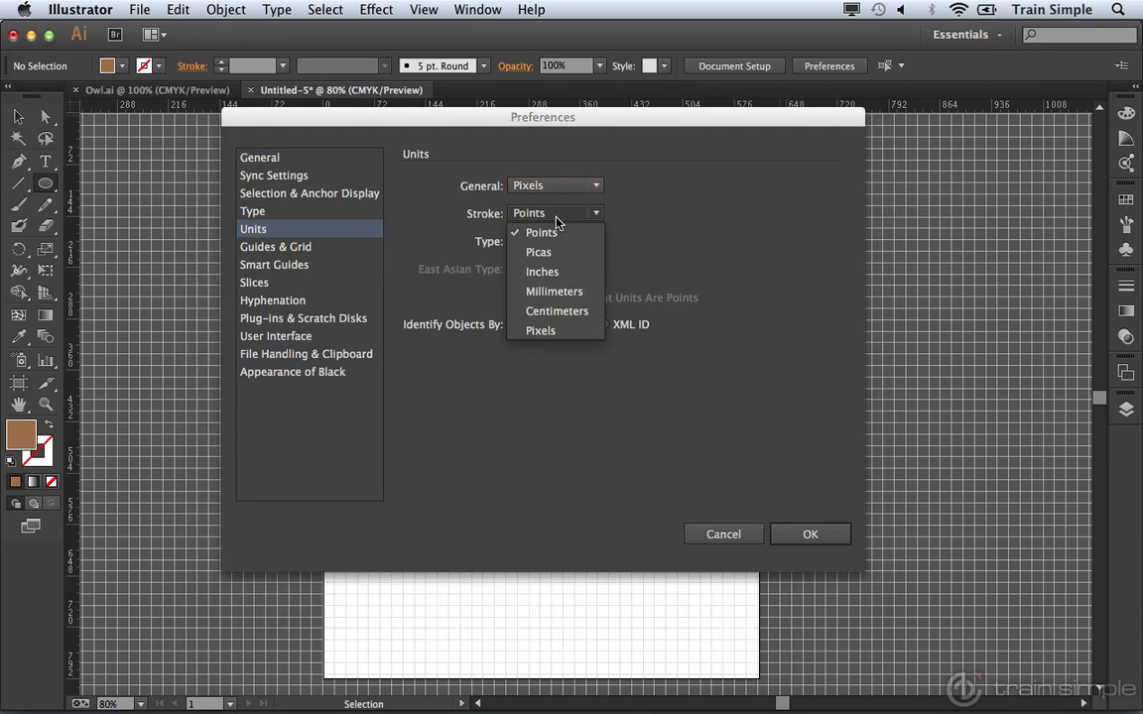
{"action": "left_click", "coordinate": [542, 329]}
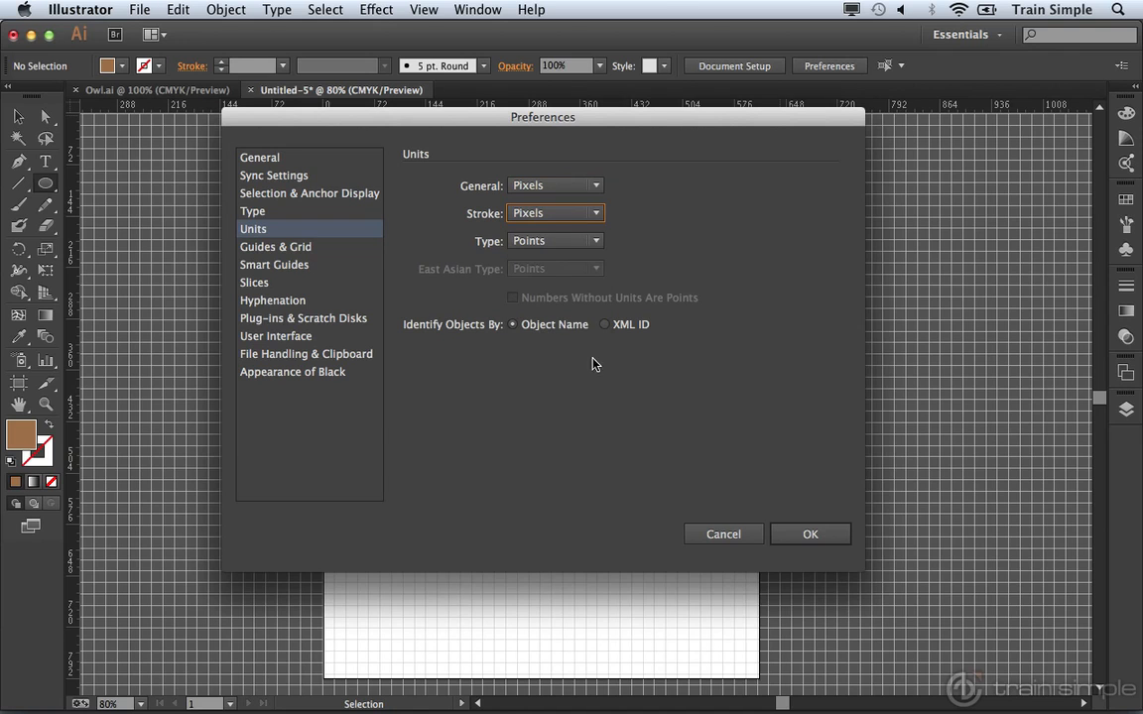
{"action": "left_click", "coordinate": [793, 535]}
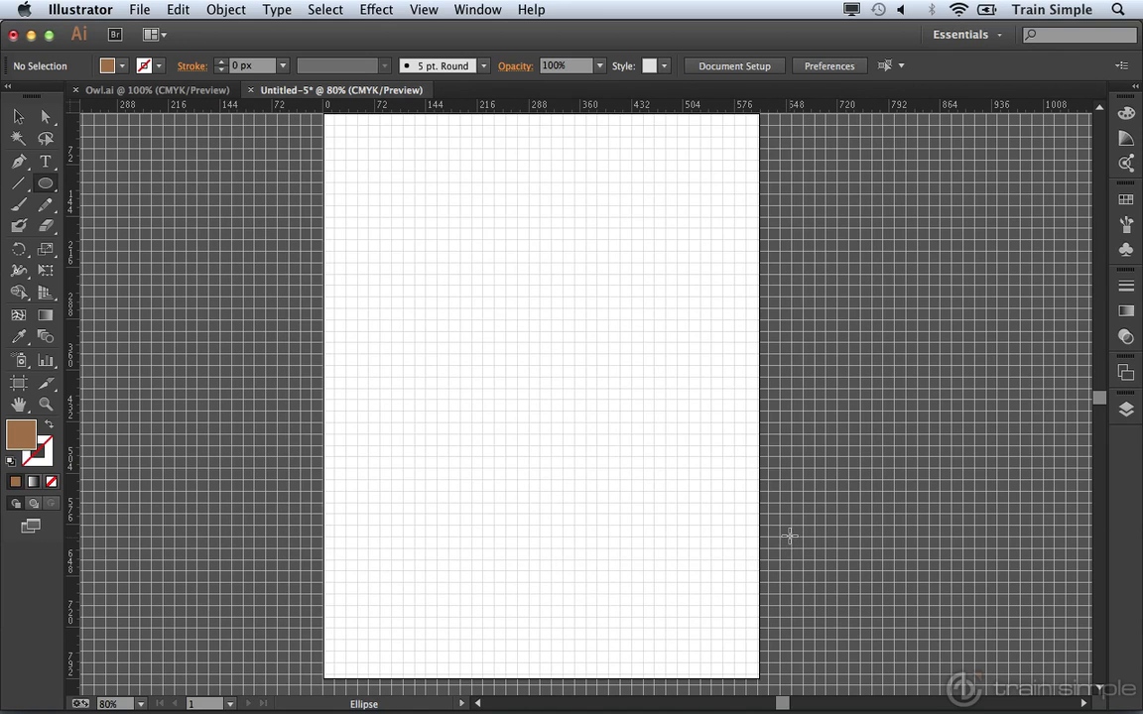
Step: Draw a 200 × 200 px brown circle with the Ellipse dialog
{"action": "left_click", "coordinate": [466, 235]}
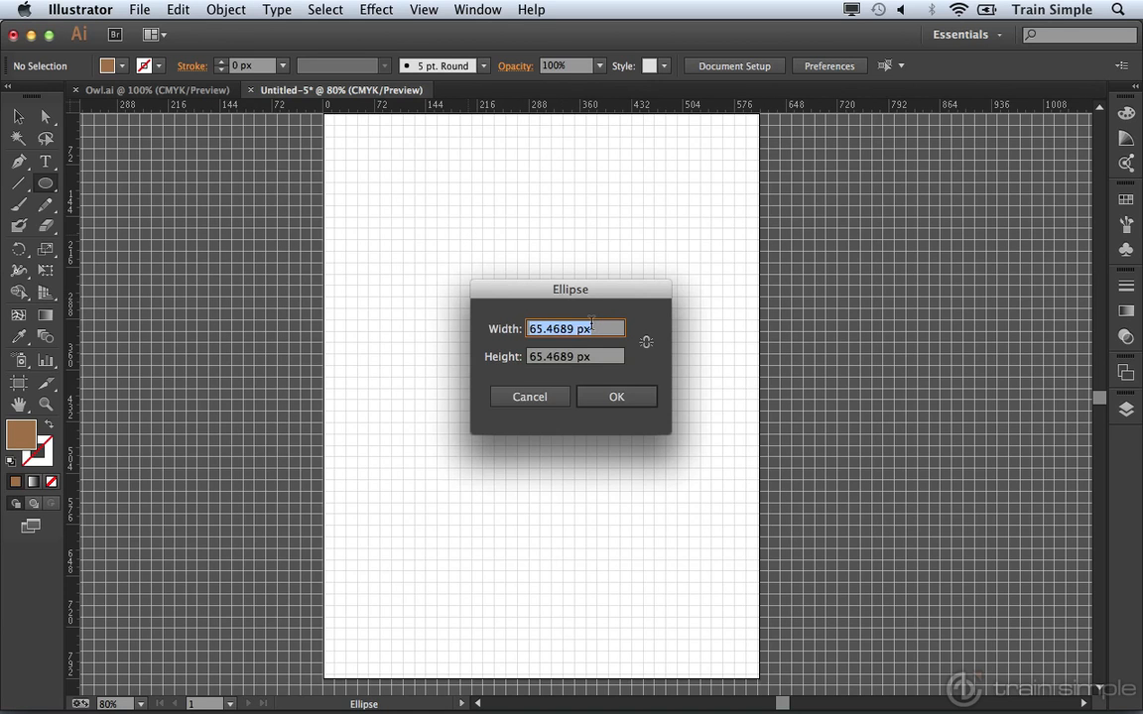
{"action": "type", "text": "200px"}
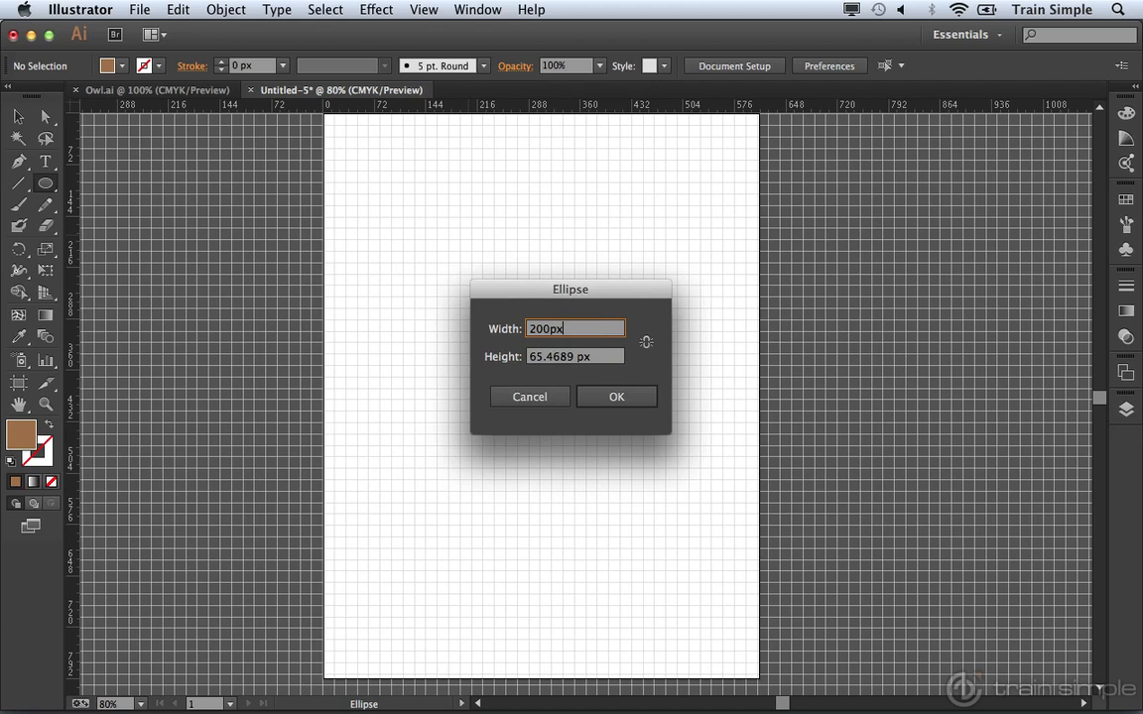
{"action": "key", "text": "Tab"}
{"action": "type", "text": "300"}
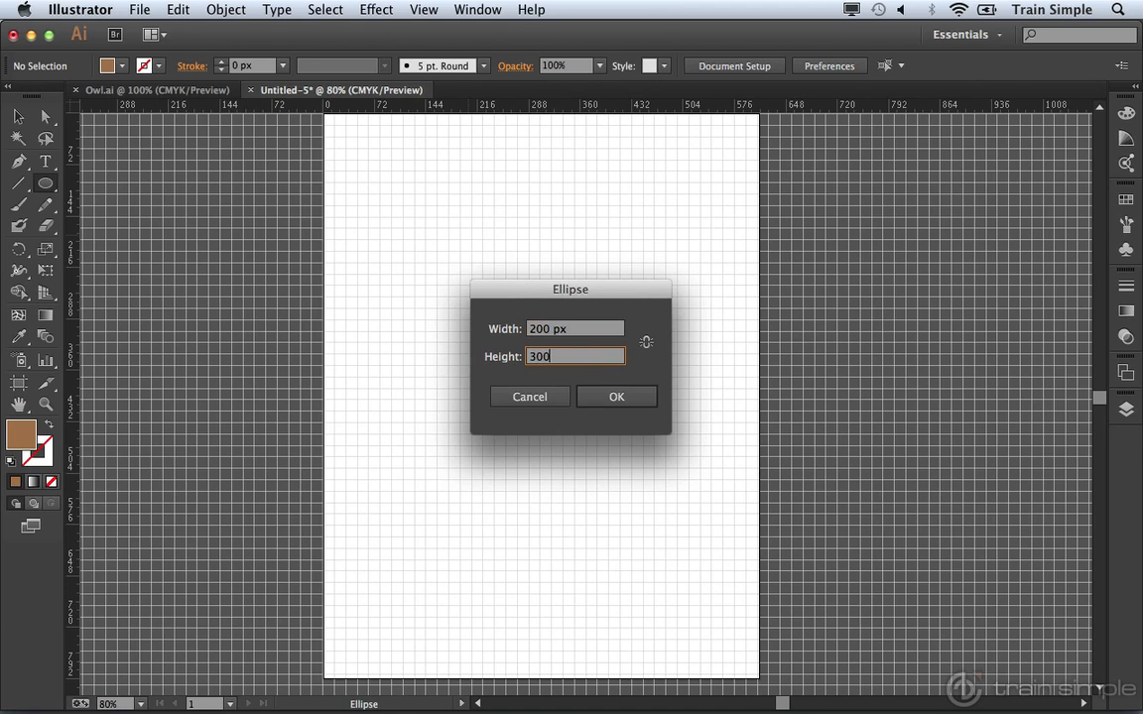
{"action": "key", "text": "BackSpace"}
{"action": "key", "text": "BackSpace"}
{"action": "key", "text": "BackSpace"}
{"action": "left_click", "coordinate": [590, 335]}
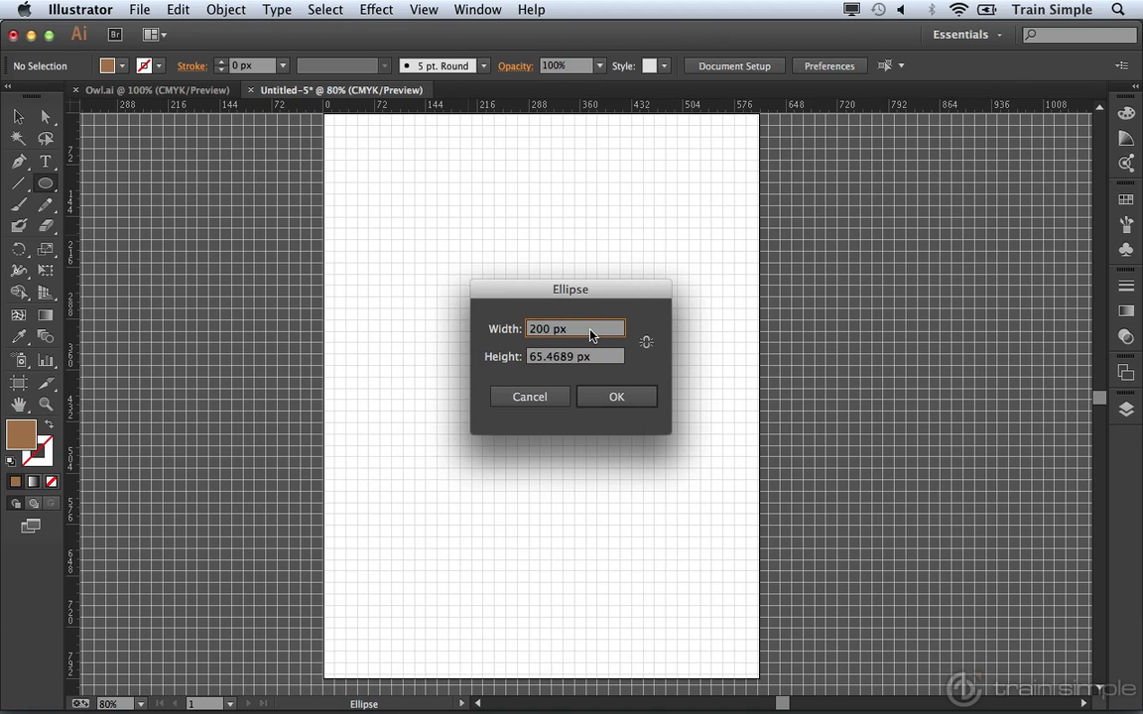
{"action": "key", "text": "Tab"}
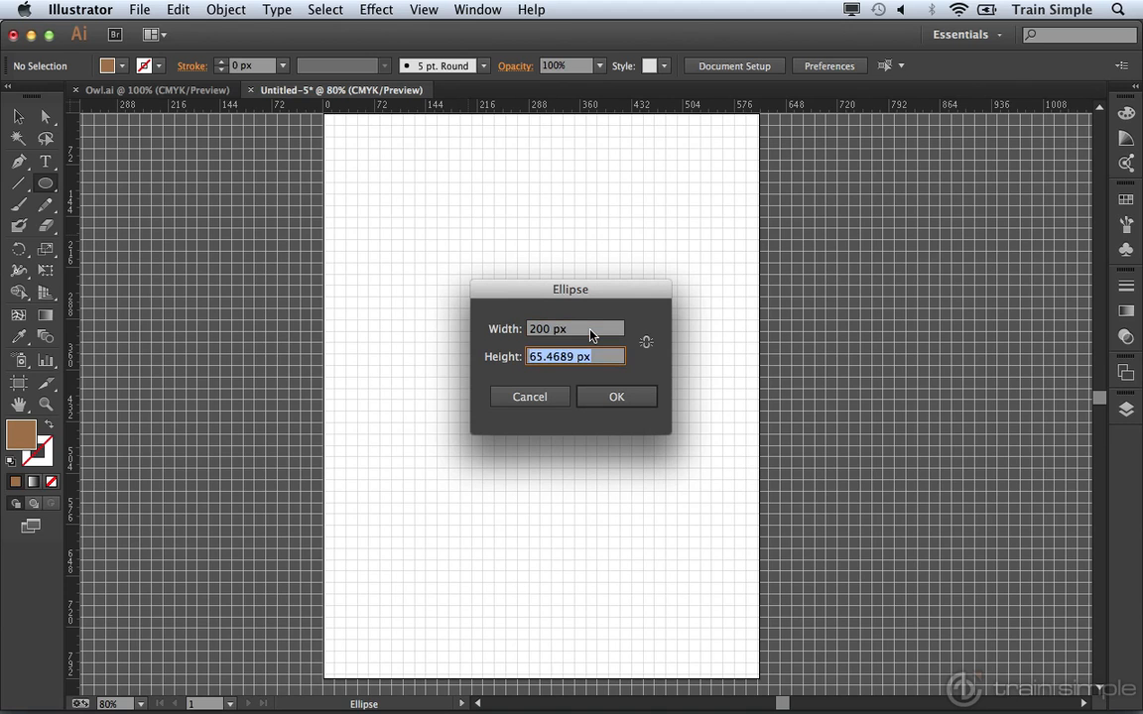
{"action": "type", "text": "200px"}
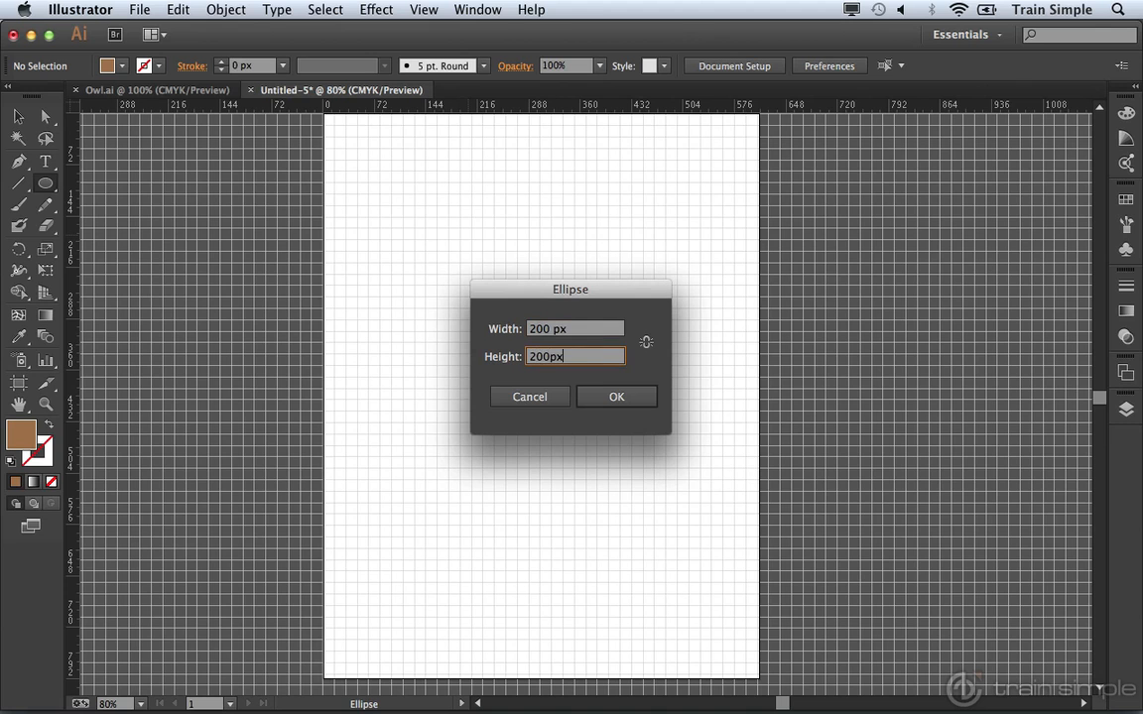
{"action": "key", "text": "Tab"}
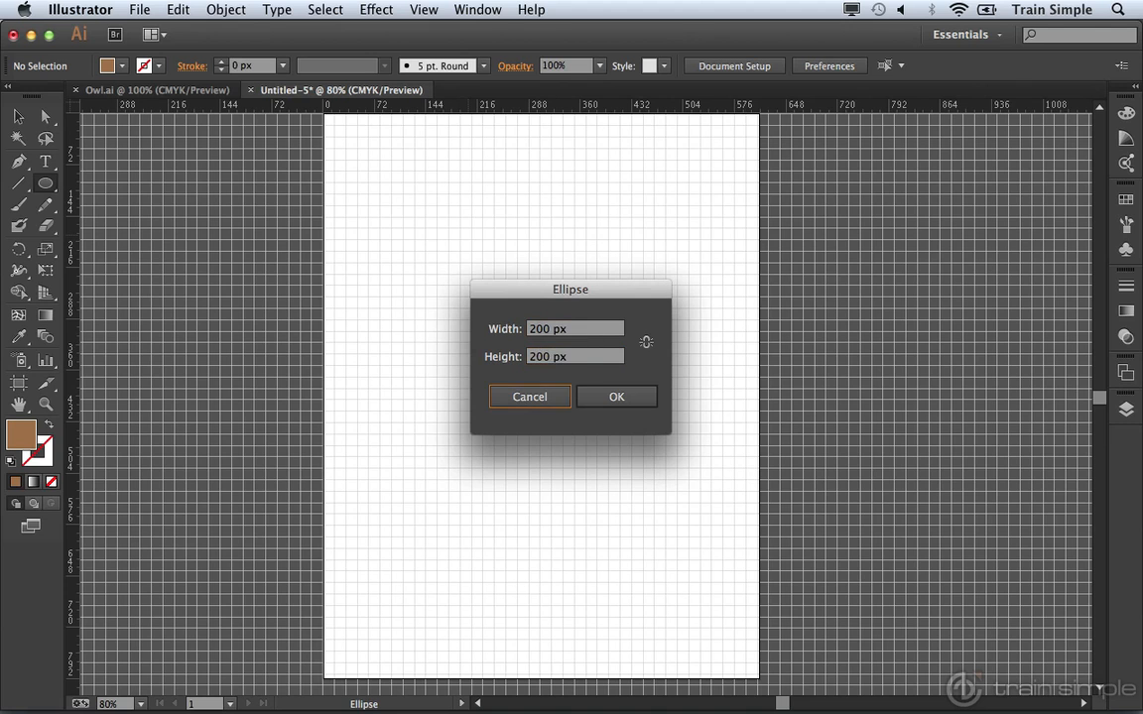
{"action": "left_click", "coordinate": [603, 395]}
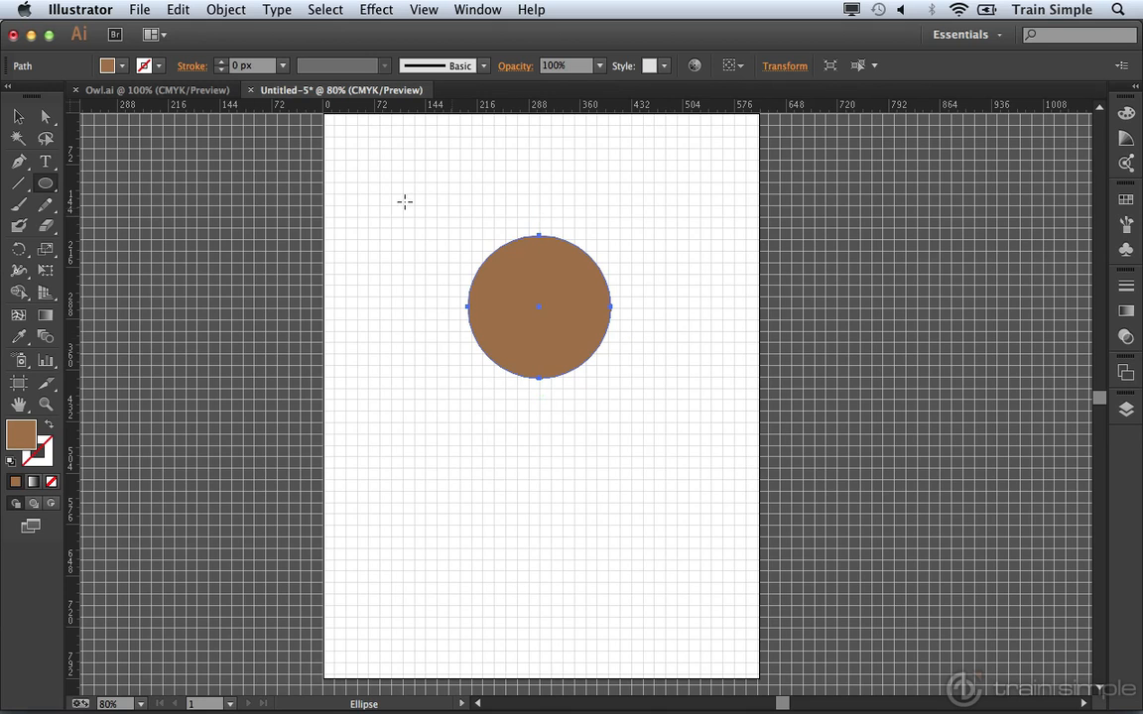
Step: Select the brown circle and zoom in on it to about 150%
{"action": "left_click", "coordinate": [19, 118]}
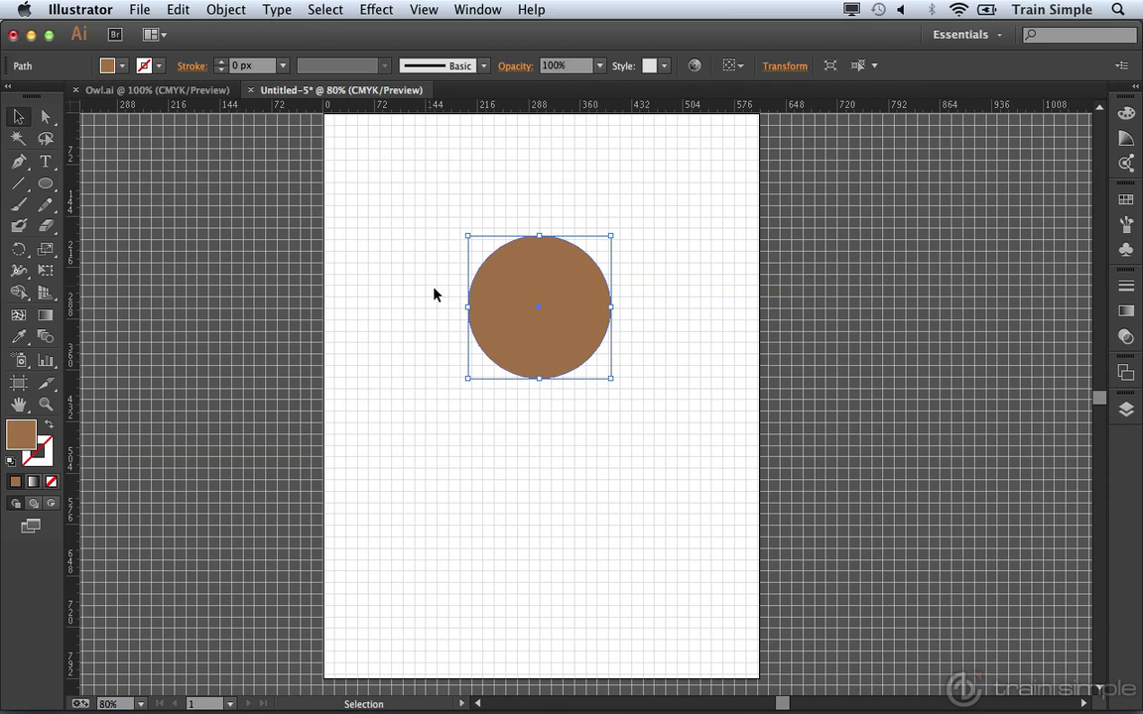
{"action": "key", "text": "super+space"}
{"action": "left_click", "coordinate": [569, 324]}
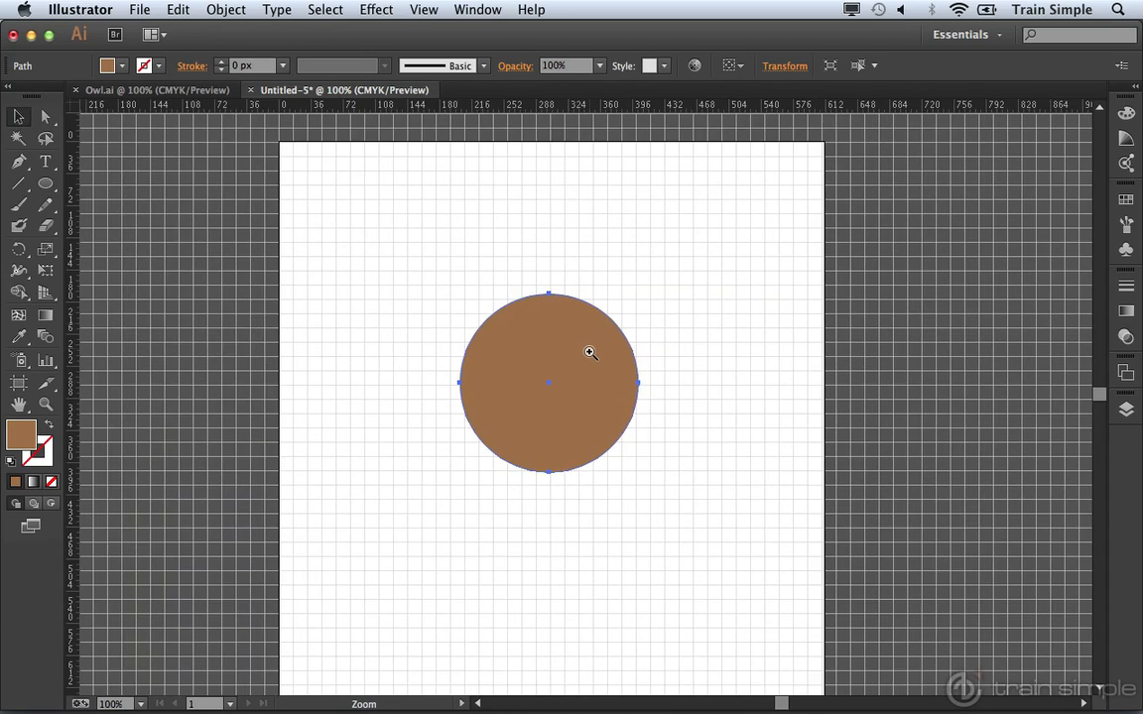
{"action": "left_click", "coordinate": [585, 339]}
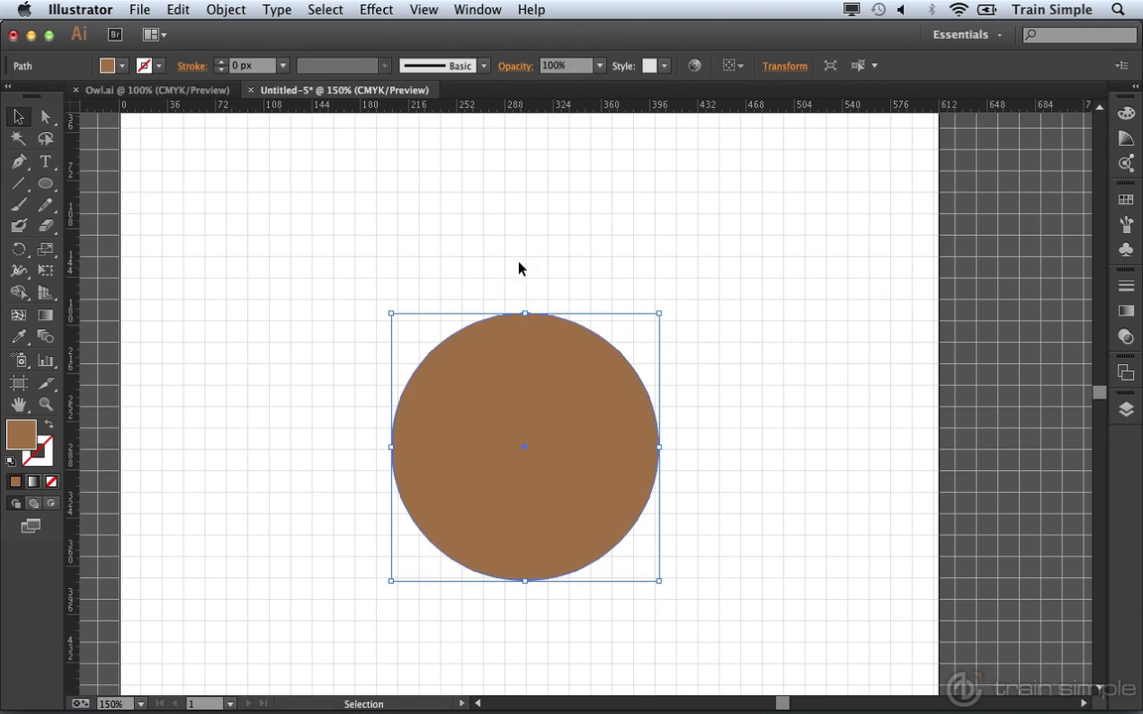
{"action": "left_click", "coordinate": [423, 9]}
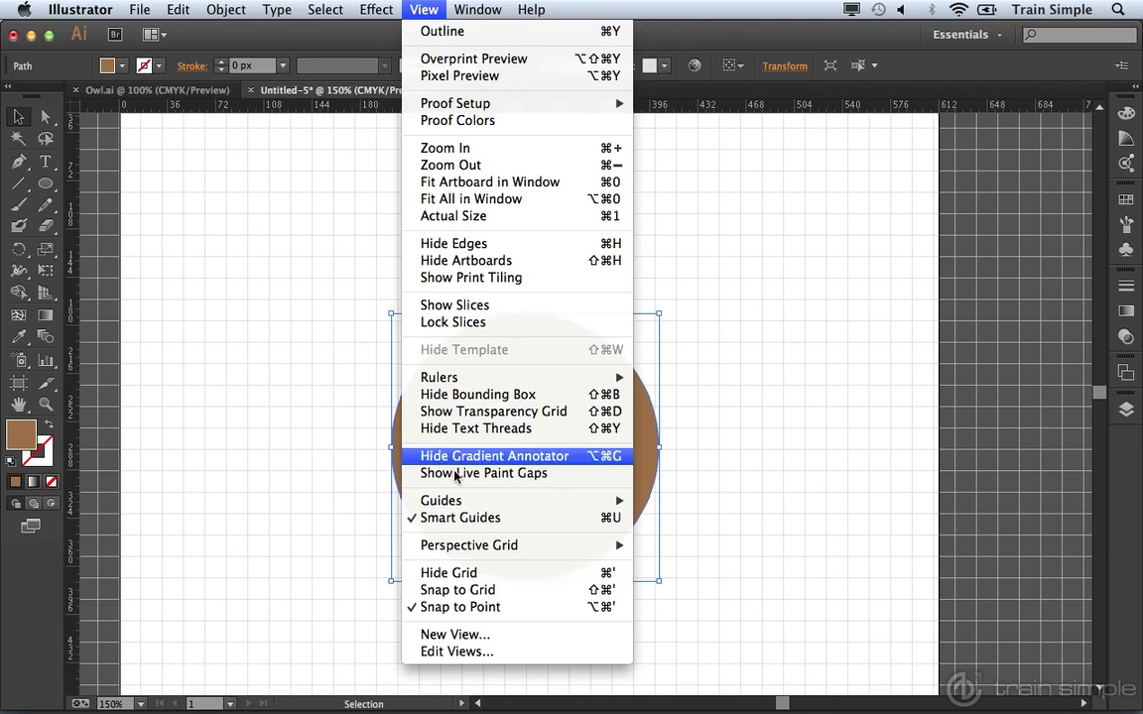
Step: With Snap to Grid on, nudge the circle right and scale it down
{"action": "left_click", "coordinate": [468, 590]}
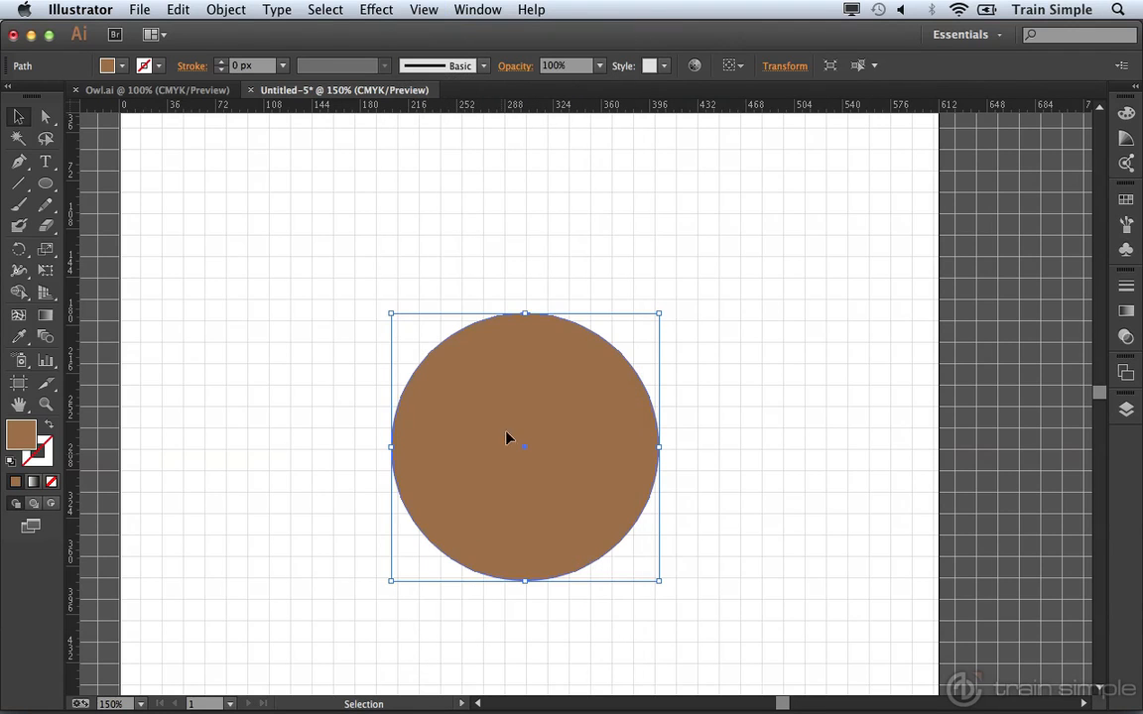
{"action": "left_click_drag", "start_coordinate": [527, 361], "coordinate": [559, 386]}
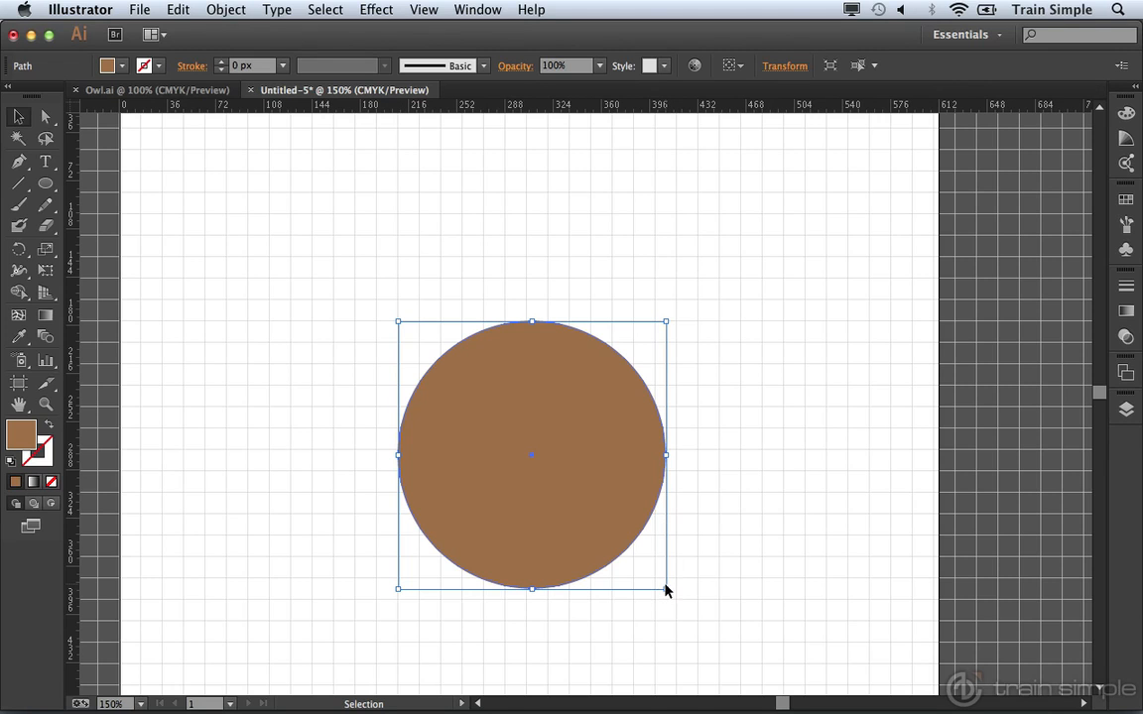
{"action": "key", "text": "super+shift+b"}
{"action": "mouse_move", "coordinate": [666, 591]}
{"action": "left_mouse_down"}
{"action": "mouse_move", "coordinate": [638, 577]}
{"action": "mouse_move", "coordinate": [663, 594]}
{"action": "left_mouse_up"}
Step: Turn off Snap to Grid, shrink the circle to about 192.67 px, and deselect
{"action": "left_click", "coordinate": [431, 8]}
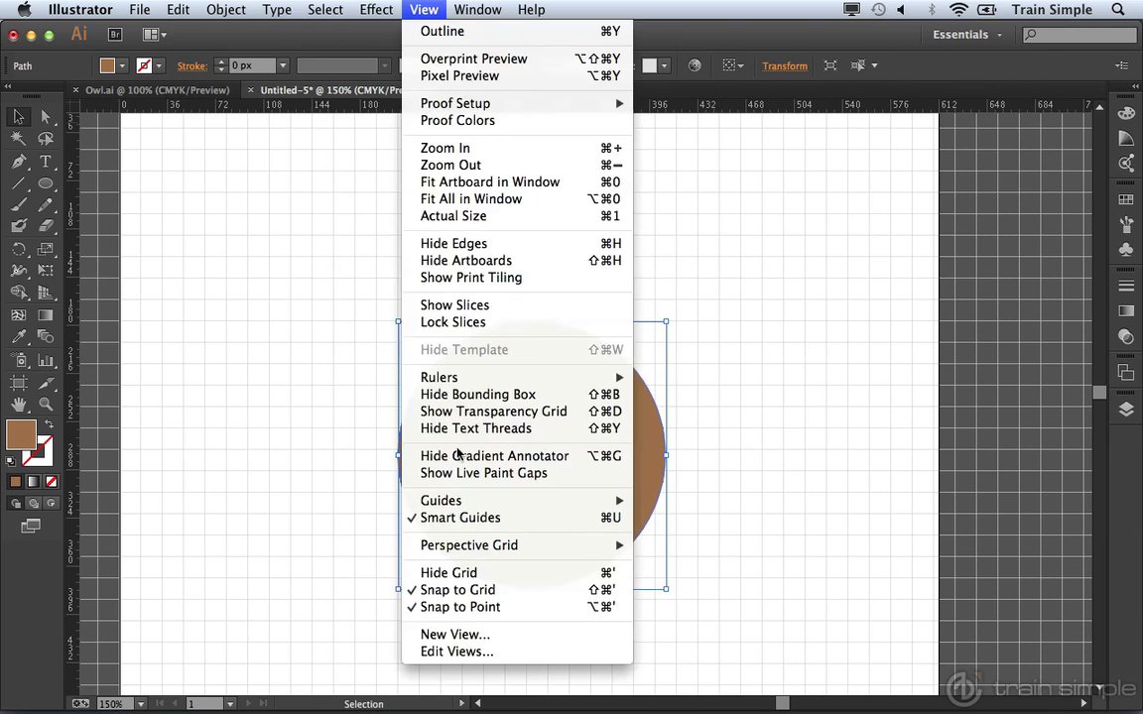
{"action": "left_click", "coordinate": [468, 591]}
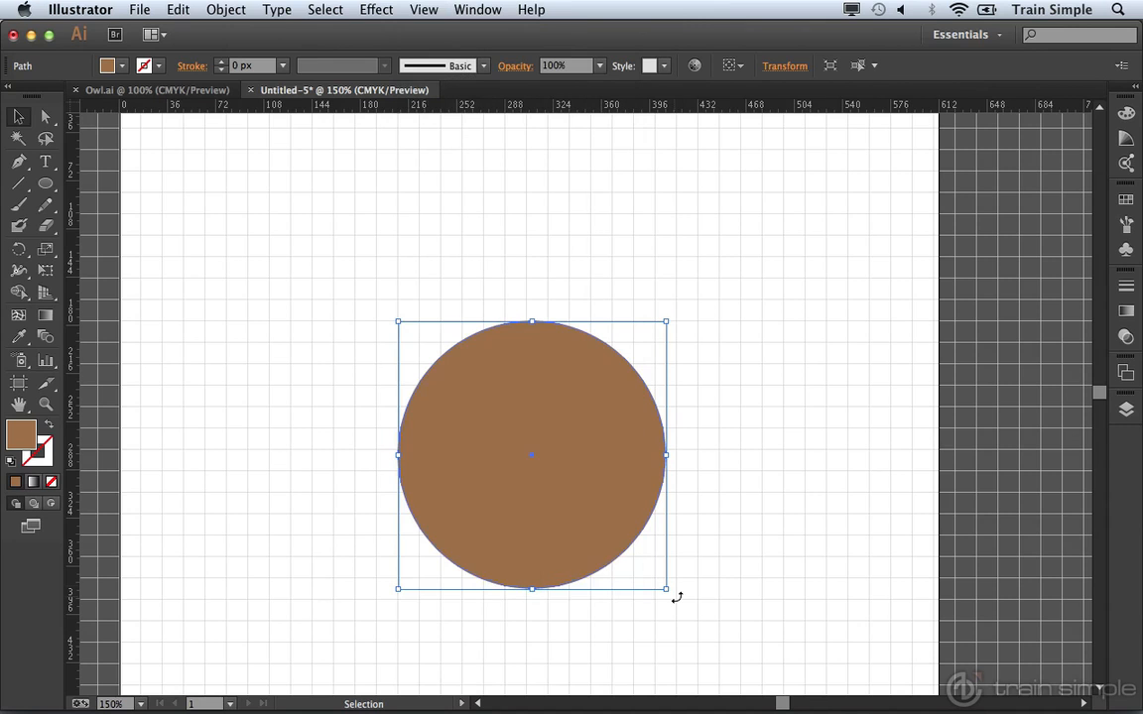
{"action": "left_click_drag", "start_coordinate": [664, 588], "coordinate": [657, 589]}
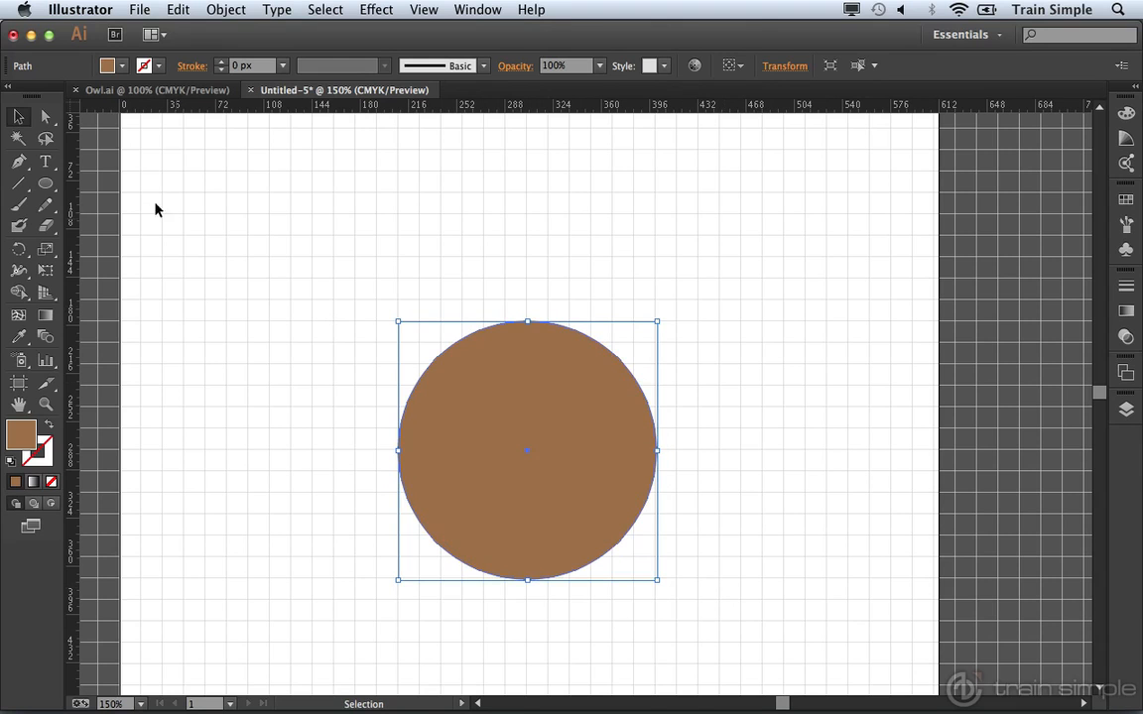
{"action": "left_click", "coordinate": [248, 298]}
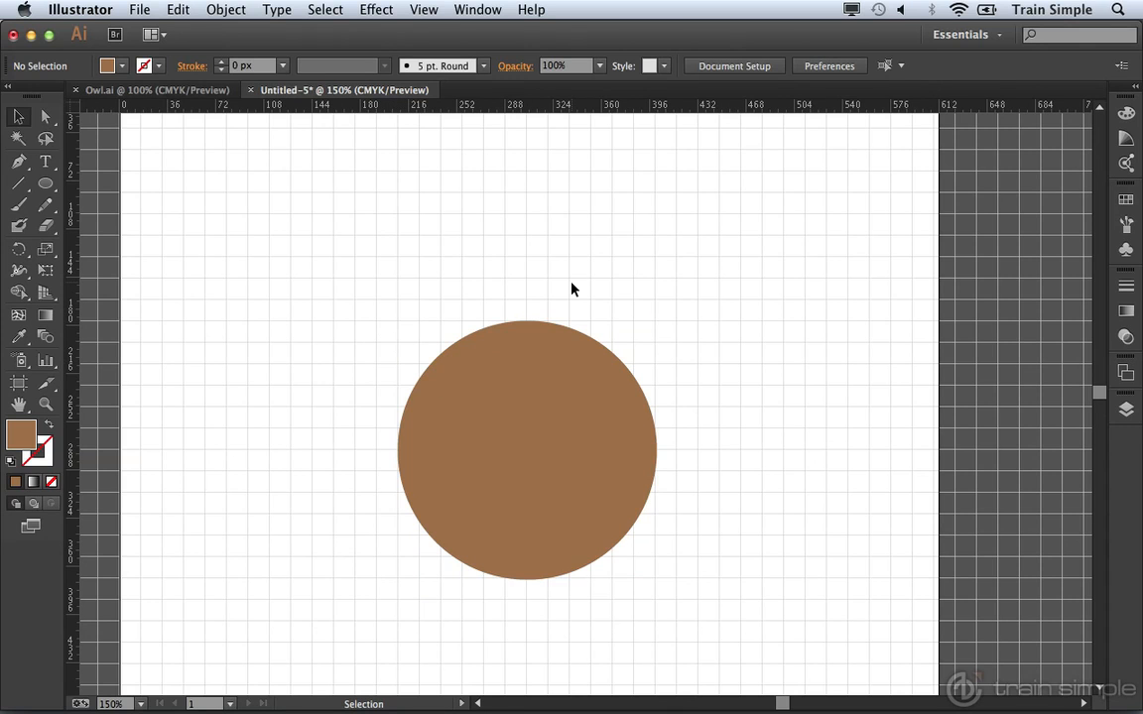
Step: Drag a horizontal guide across the circle and a vertical guide through its centre
{"action": "left_click_drag", "start_coordinate": [532, 108], "coordinate": [533, 431]}
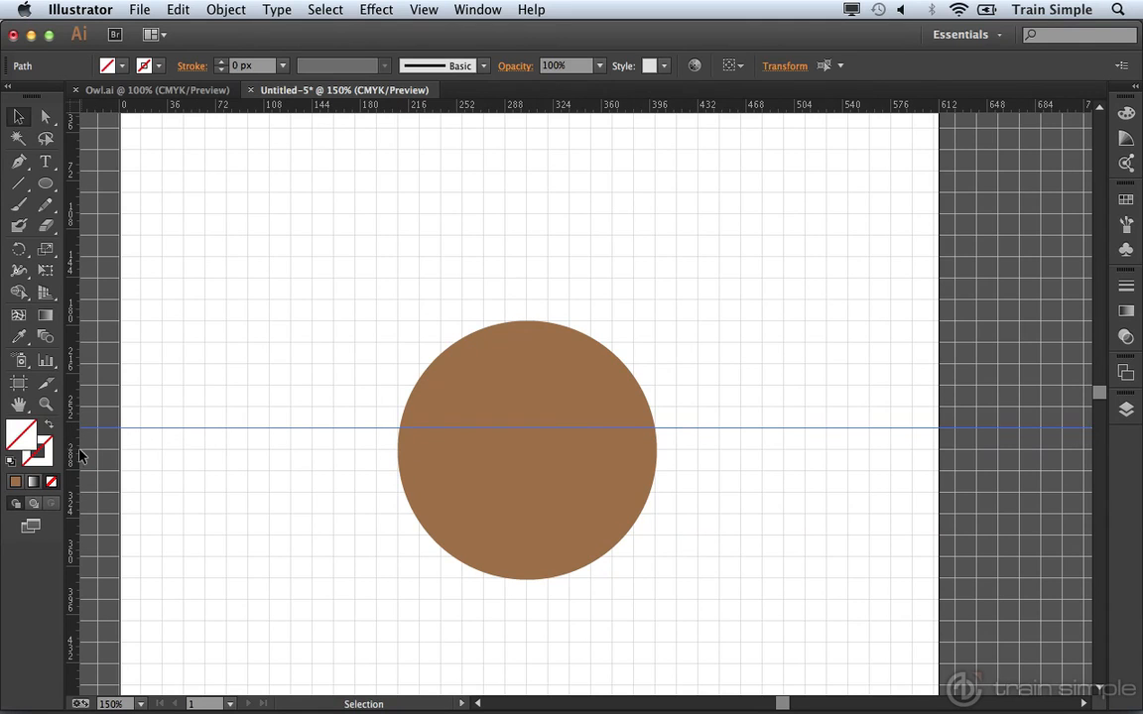
{"action": "left_click_drag", "start_coordinate": [71, 413], "coordinate": [528, 501]}
{"action": "left_click", "coordinate": [529, 387]}
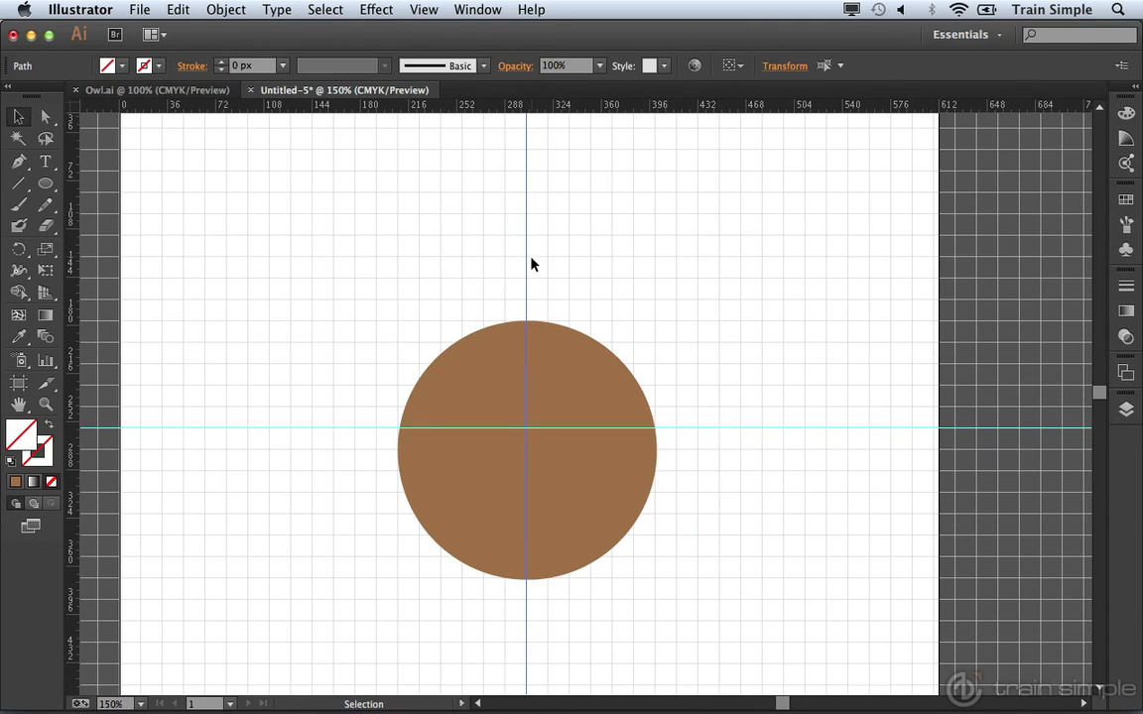
{"action": "left_click", "coordinate": [528, 503]}
{"action": "left_click", "coordinate": [18, 162]}
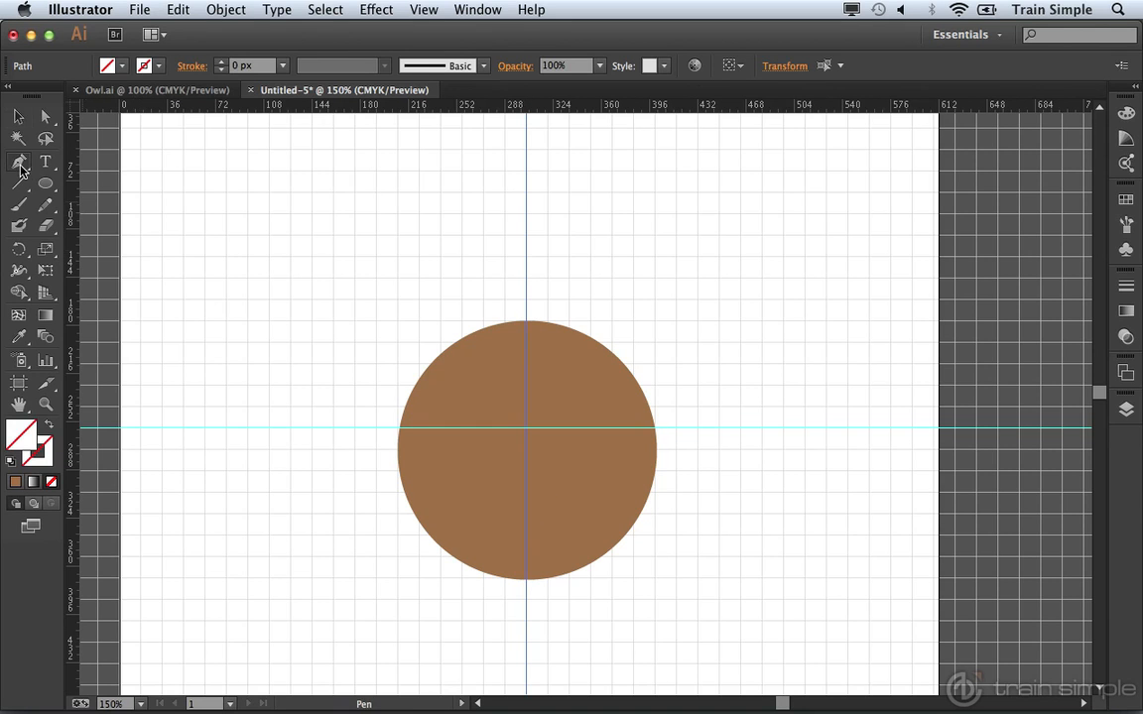
Step: Set the fill to brown and pen two points rising straight up from the circle's left edge
{"action": "left_click", "coordinate": [121, 67]}
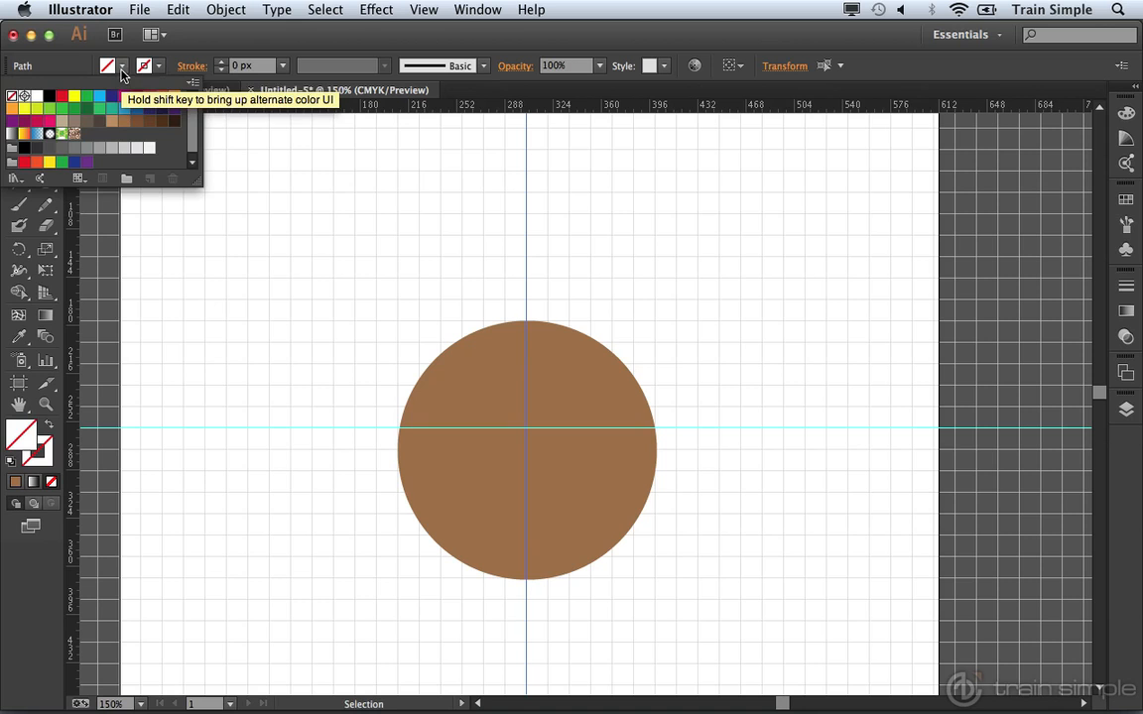
{"action": "left_click", "coordinate": [124, 121]}
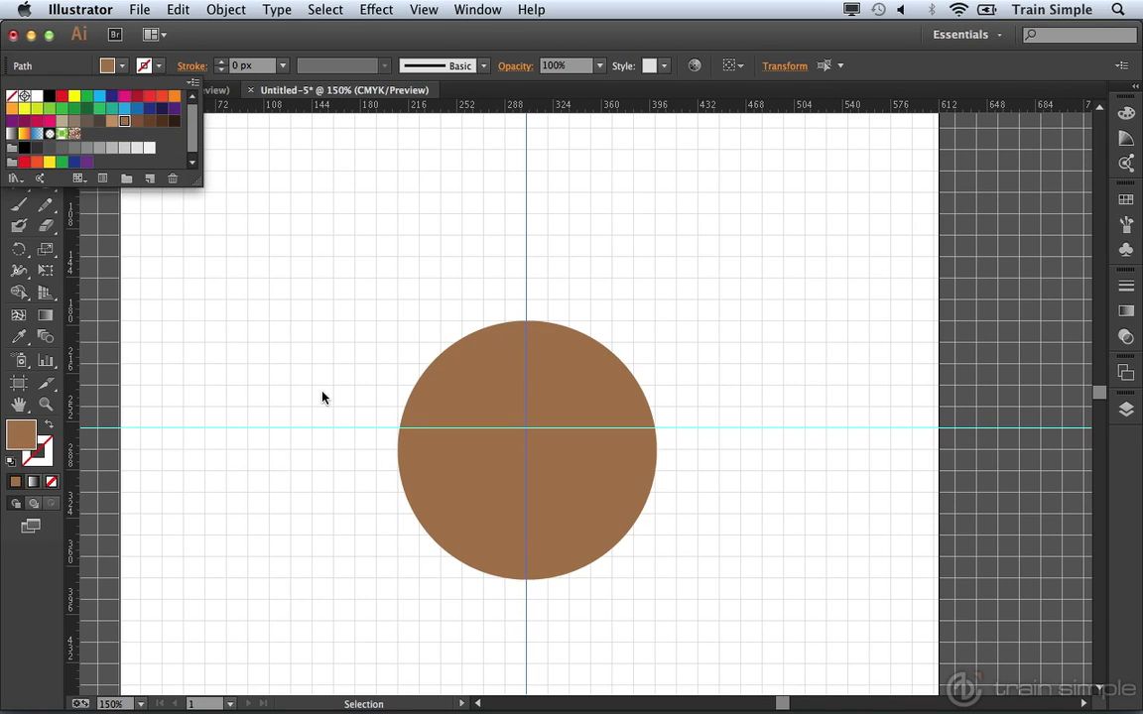
{"action": "left_click", "coordinate": [396, 433]}
{"action": "key", "text": "p"}
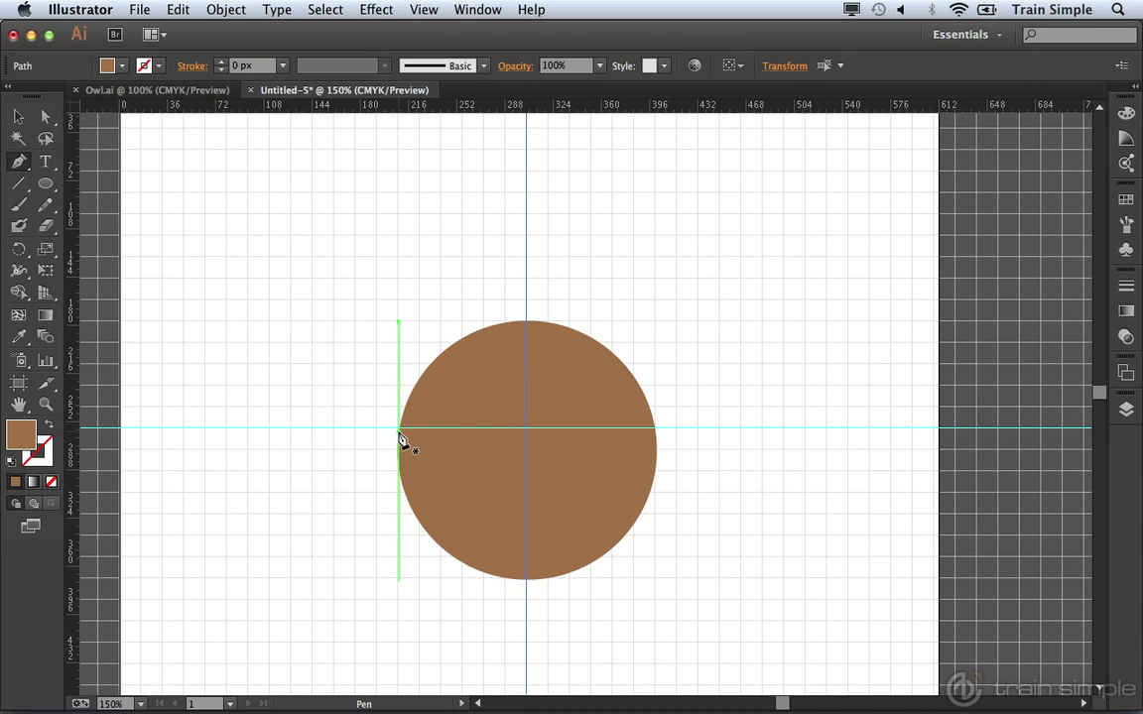
{"action": "left_click", "coordinate": [398, 427]}
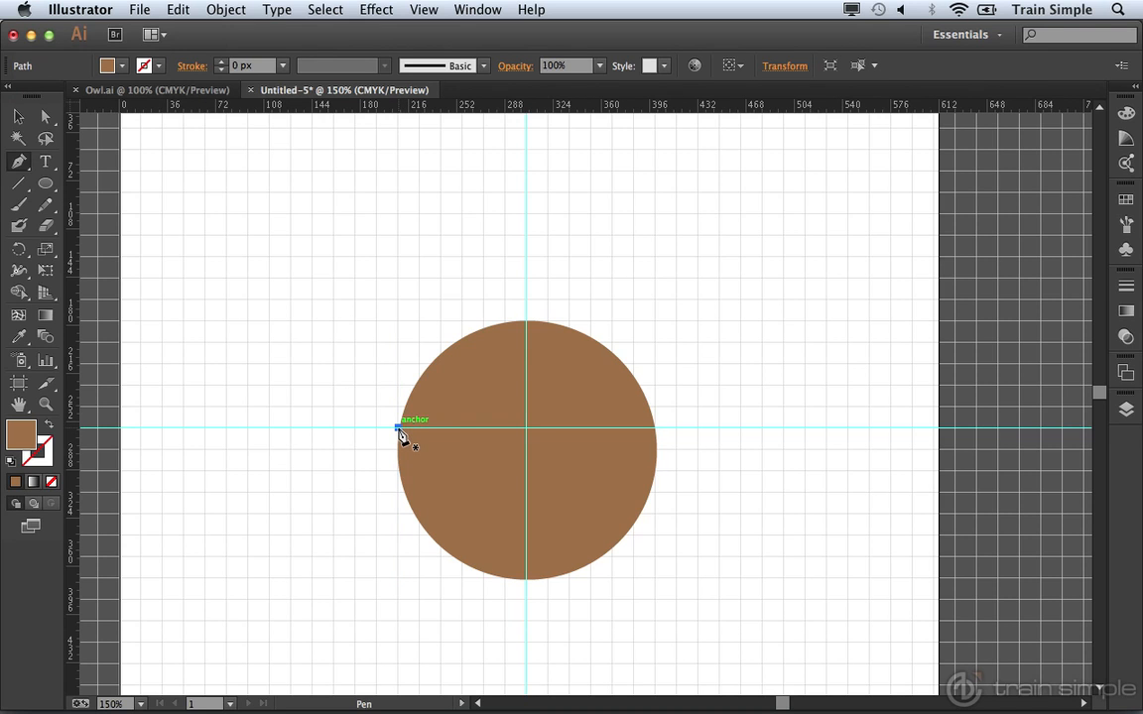
{"action": "left_click", "coordinate": [398, 343]}
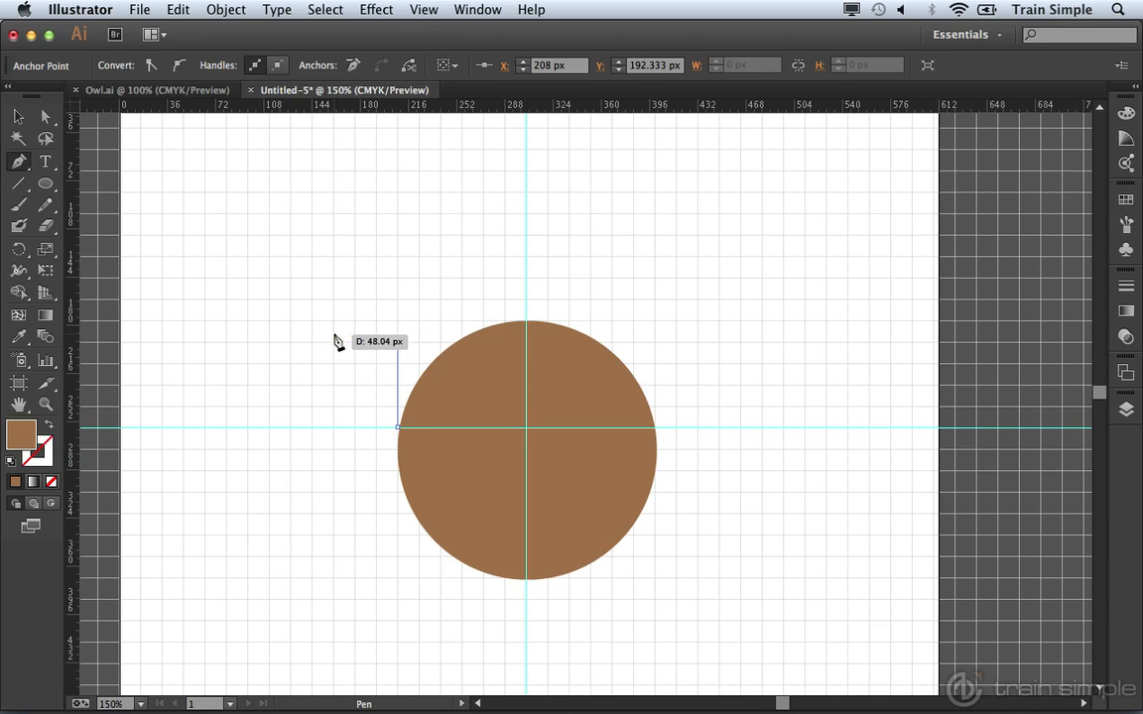
Step: Pen the left ear tip, a curved dip at the circle's top, then the right tip, shoulder and edge
{"action": "left_click", "coordinate": [335, 259]}
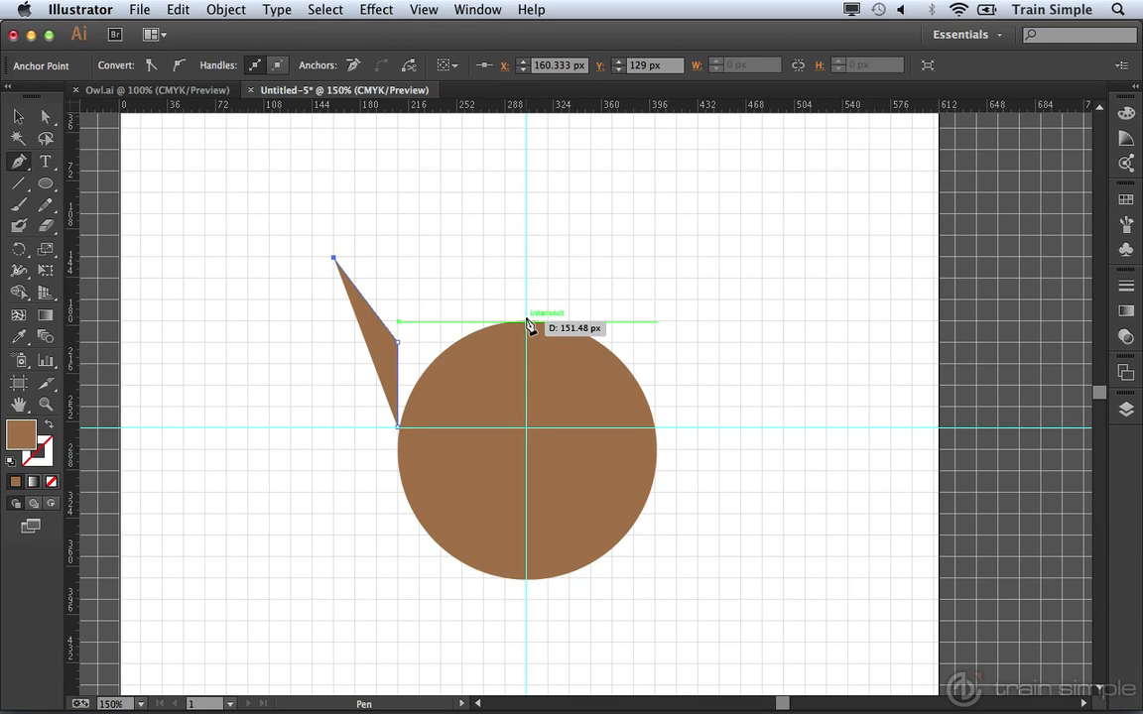
{"action": "left_click_drag", "start_coordinate": [527, 322], "coordinate": [590, 326]}
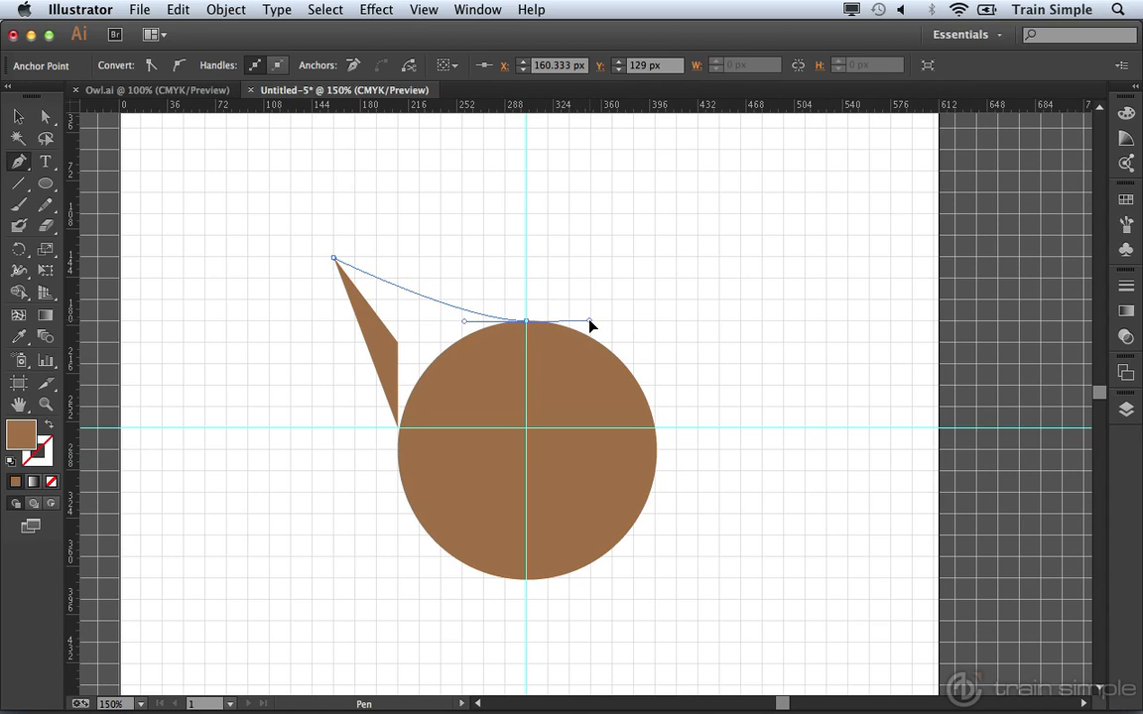
{"action": "left_click_drag", "start_coordinate": [590, 326], "coordinate": [718, 258]}
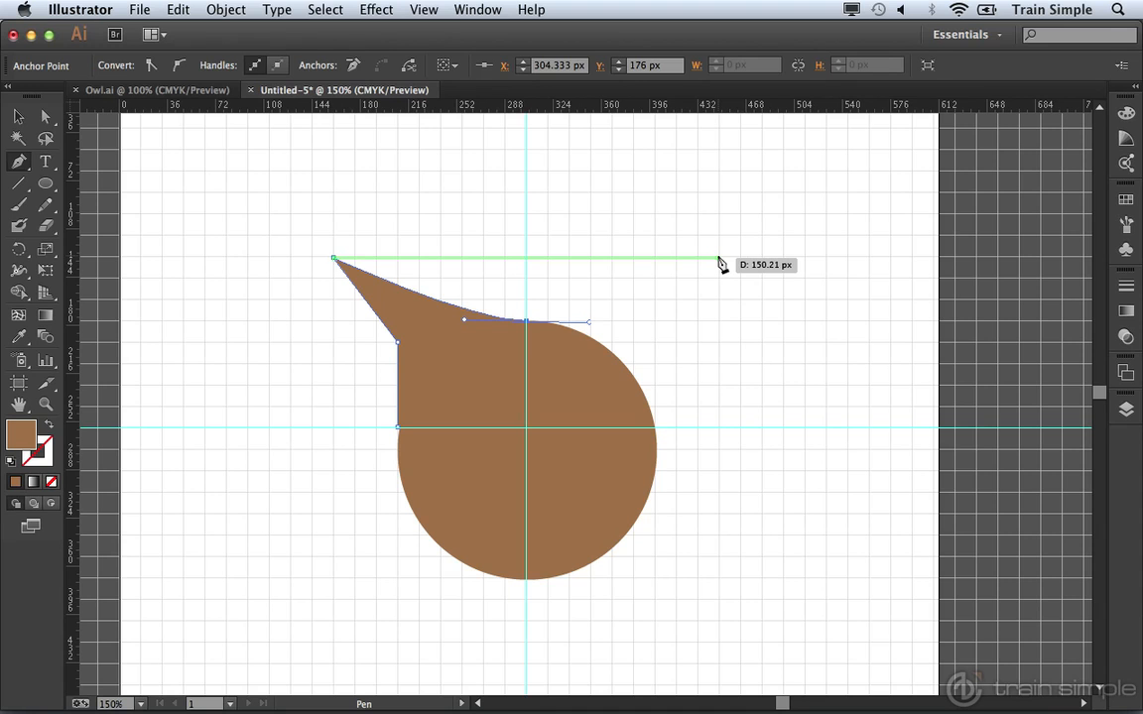
{"action": "left_click", "coordinate": [719, 258]}
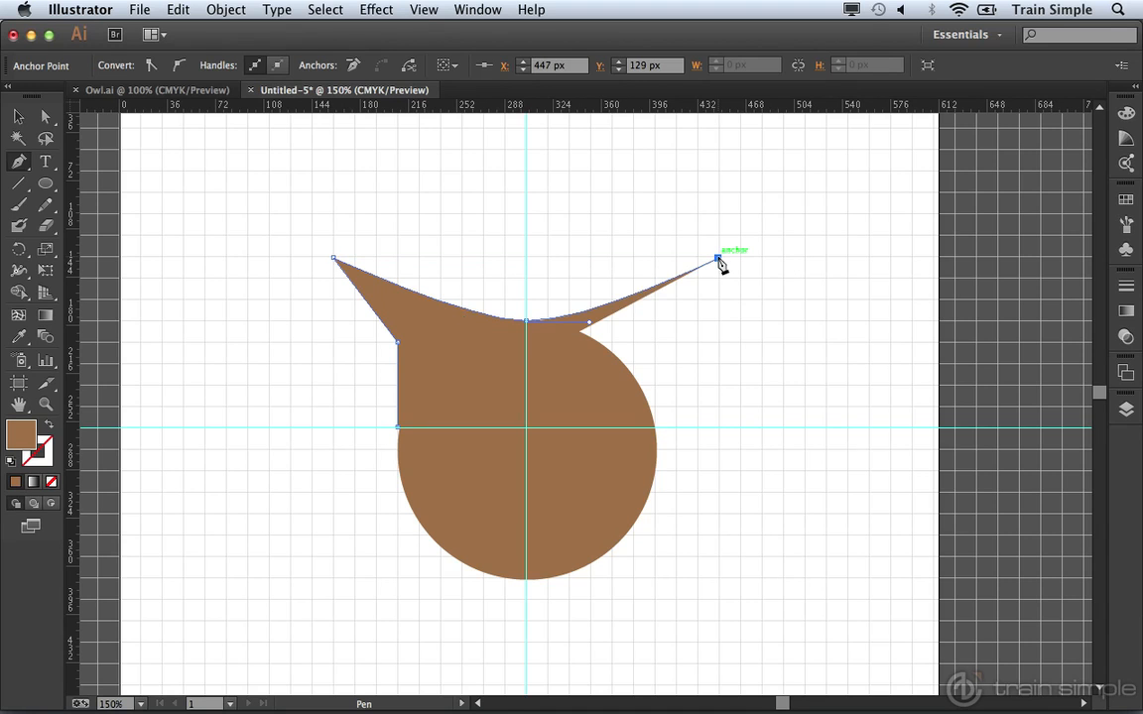
{"action": "left_click", "coordinate": [657, 345]}
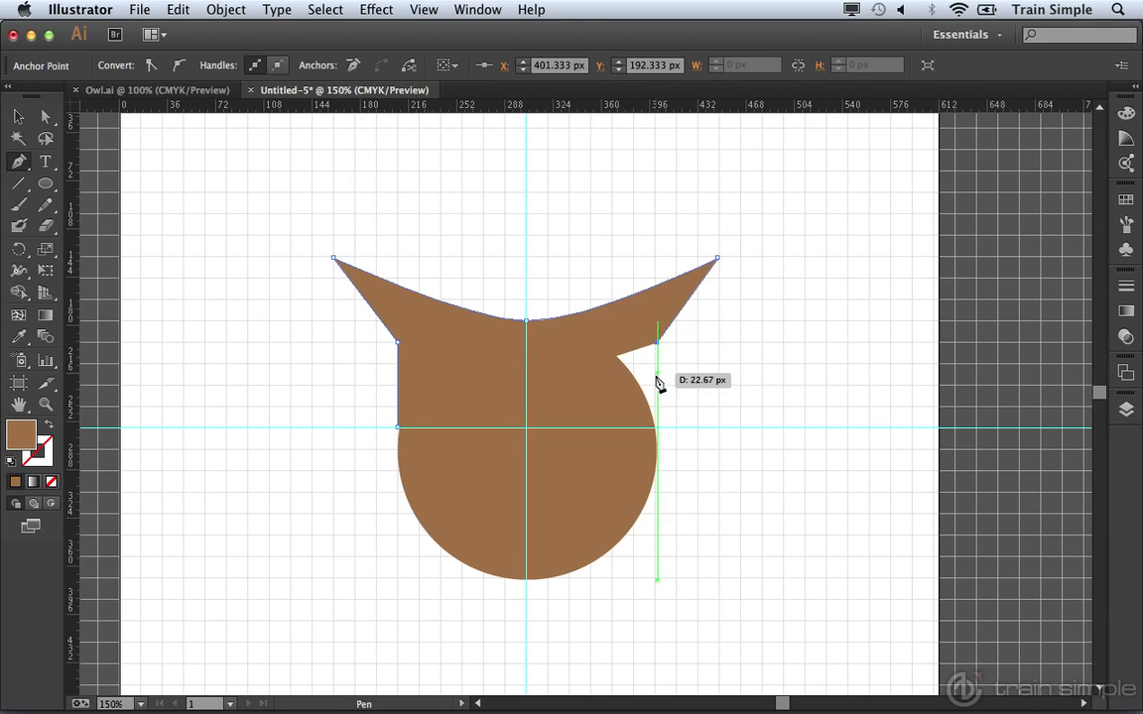
{"action": "left_click", "coordinate": [656, 429]}
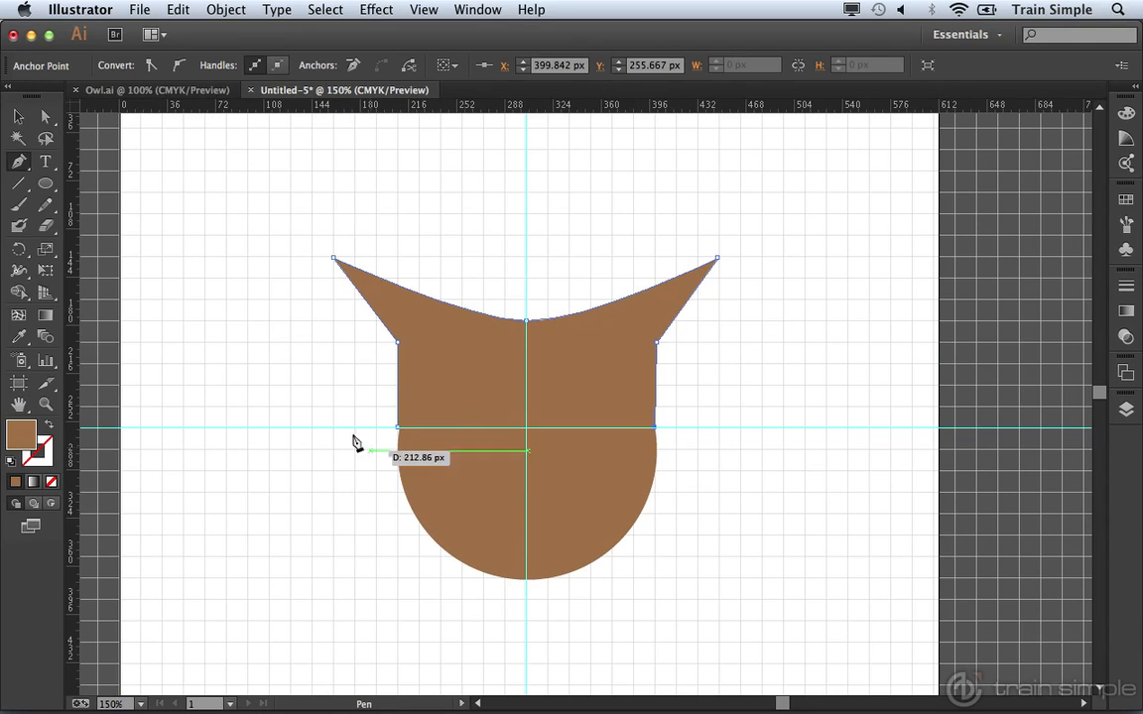
Step: Select the circle, then pull two horizontal ruler guides down to the ear tips and ear shoulders
{"action": "left_click", "coordinate": [20, 118]}
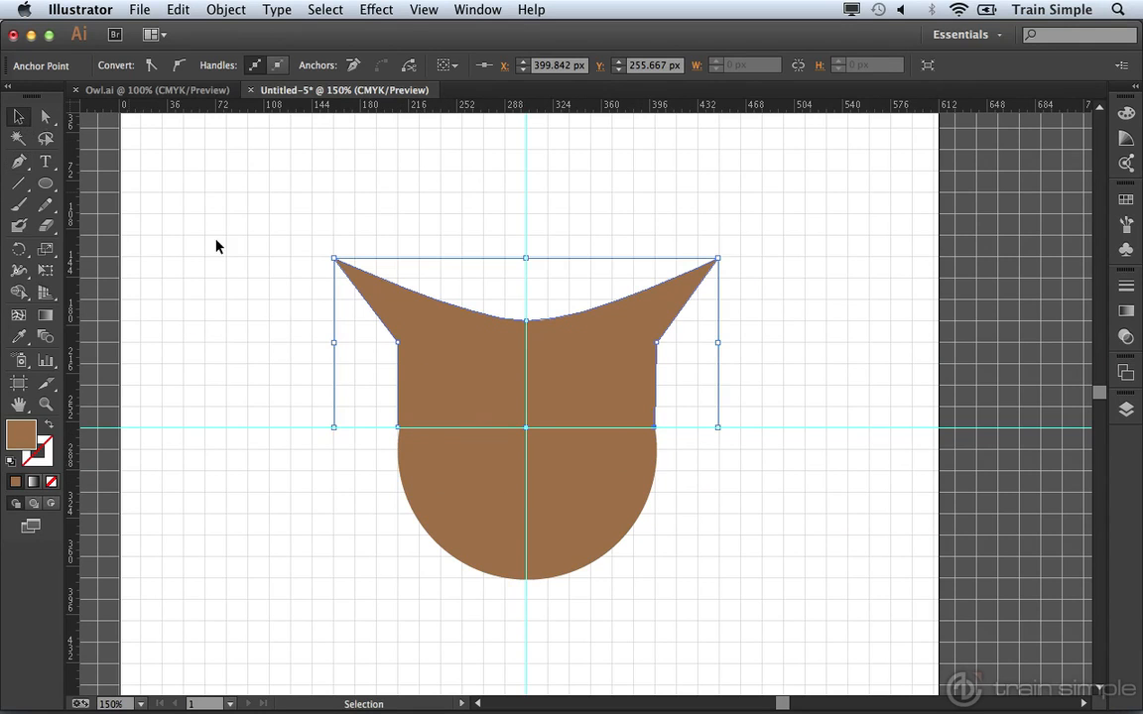
{"action": "left_click", "coordinate": [485, 531]}
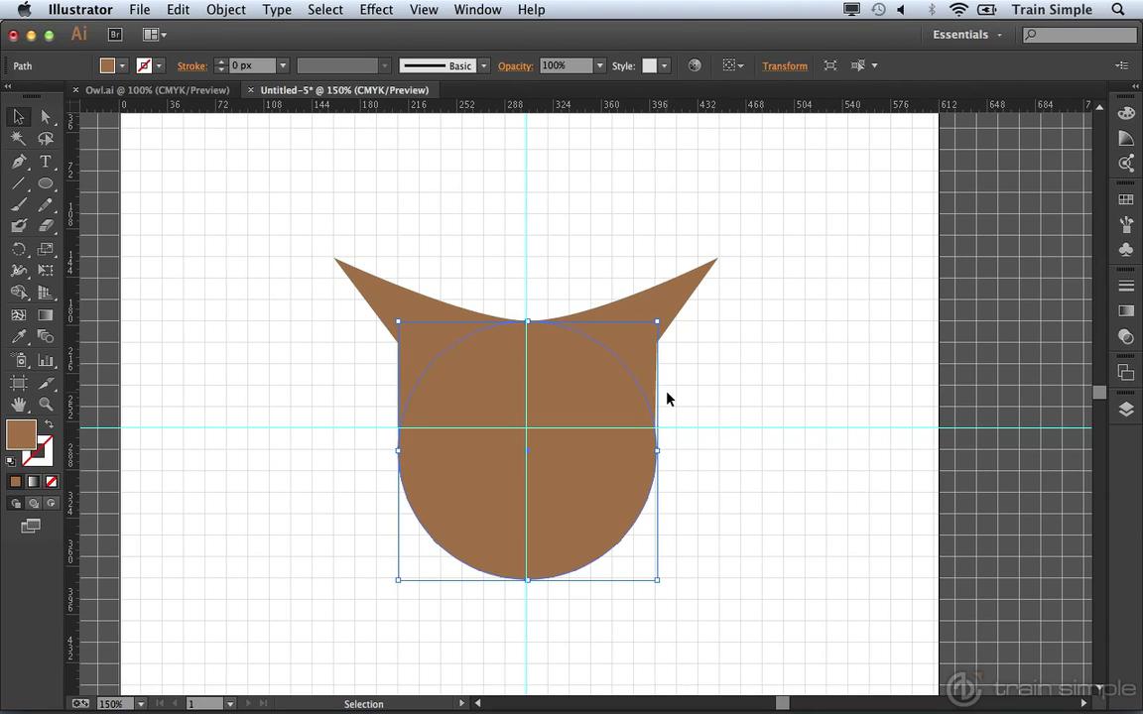
{"action": "left_click_drag", "start_coordinate": [613, 106], "coordinate": [607, 260]}
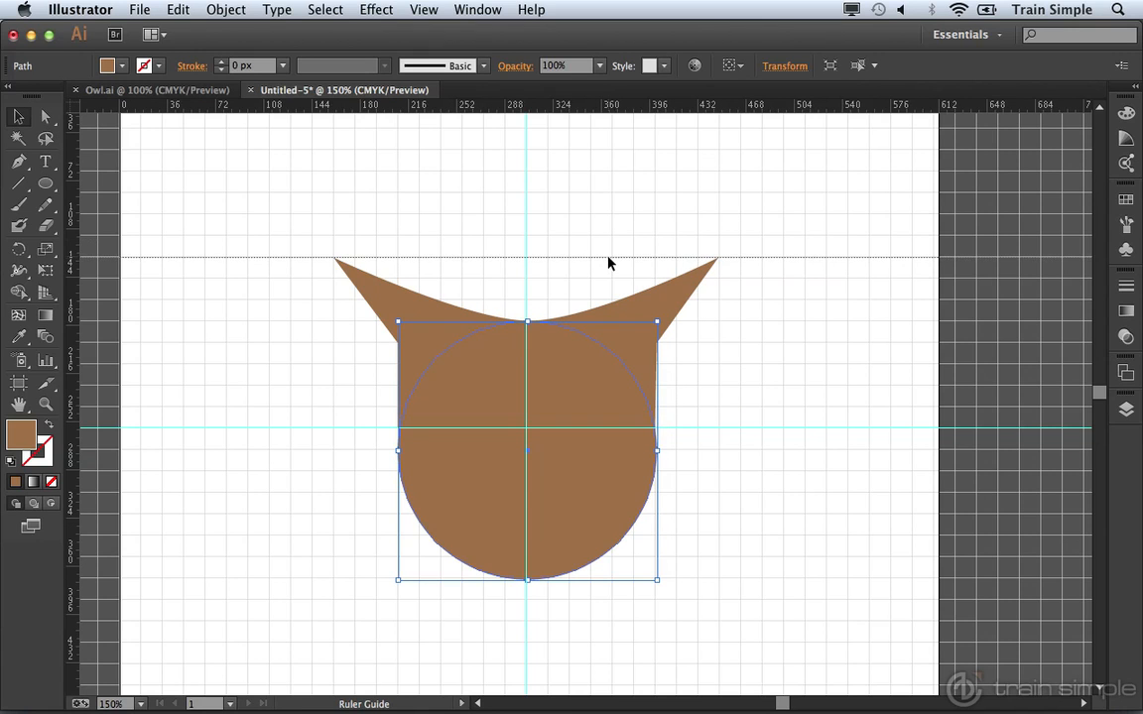
{"action": "left_click", "coordinate": [610, 256]}
{"action": "left_click_drag", "start_coordinate": [573, 111], "coordinate": [571, 347]}
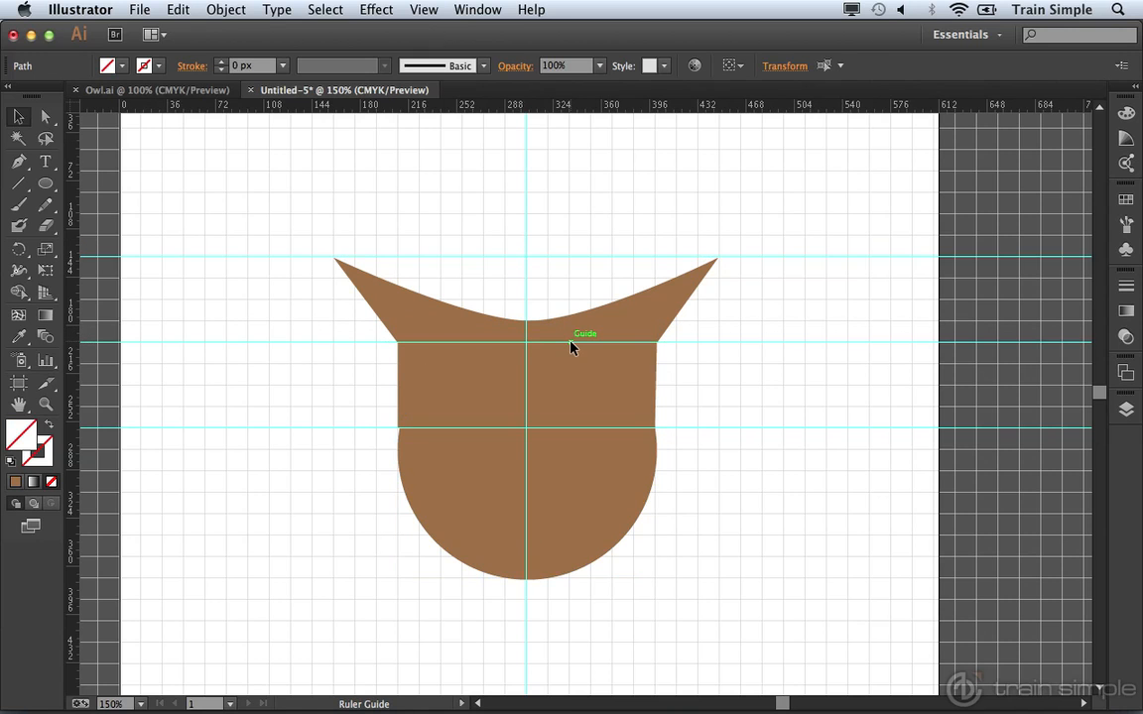
{"action": "left_click", "coordinate": [572, 345]}
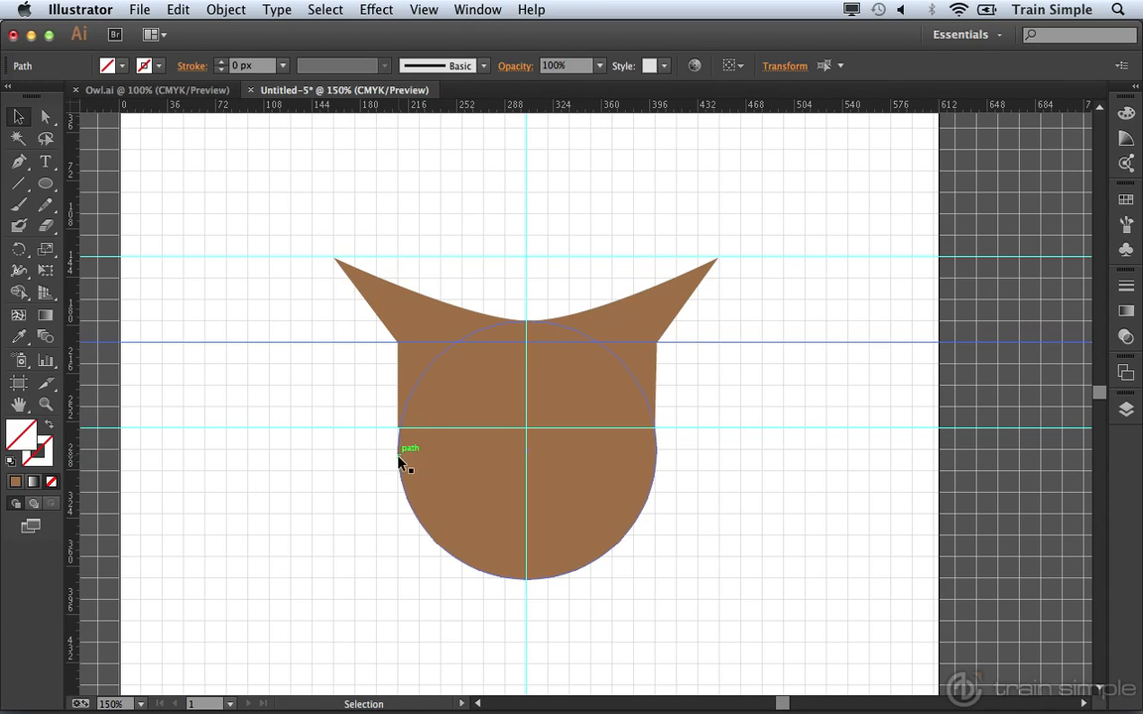